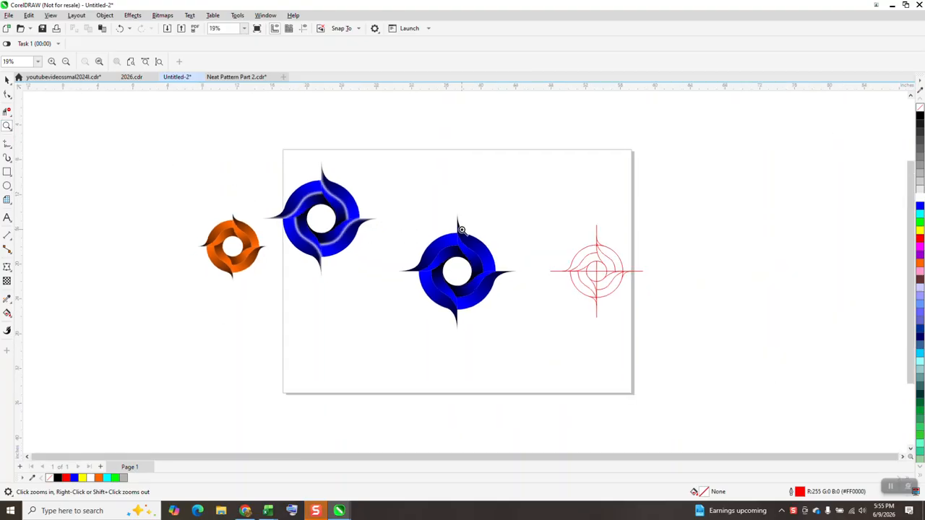
Move the orange ring and the highlighted blue ring clear of the page, to its left.
click(10, 83)
drag(167, 151, 387, 309)
drag(354, 234, 246, 218)
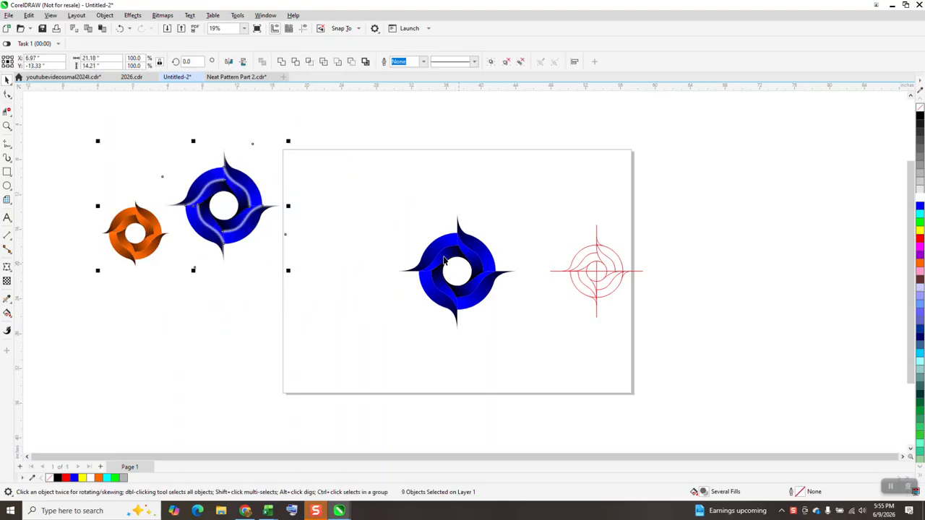
Duplicate the blue ring's upper-left blade 8 inches to the left and give the copy no fill and a black outline.
click(449, 253)
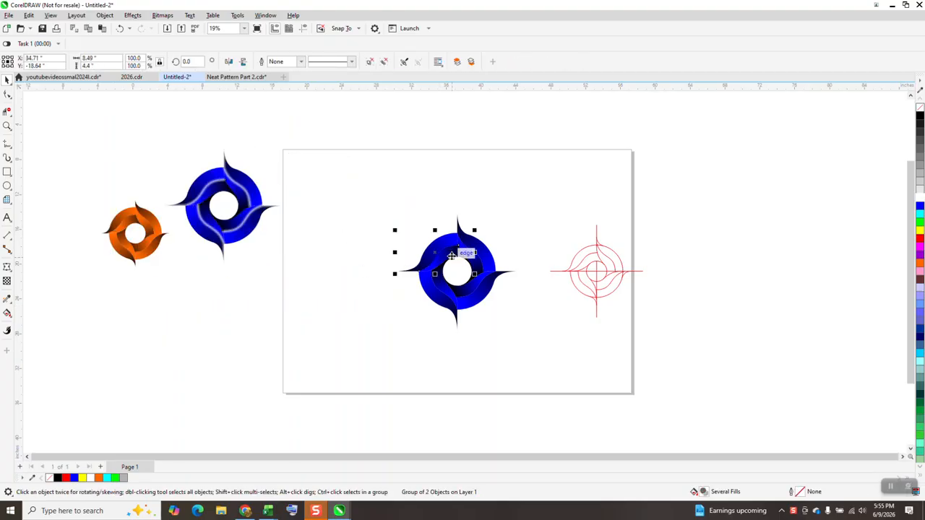
key(shift+Left)
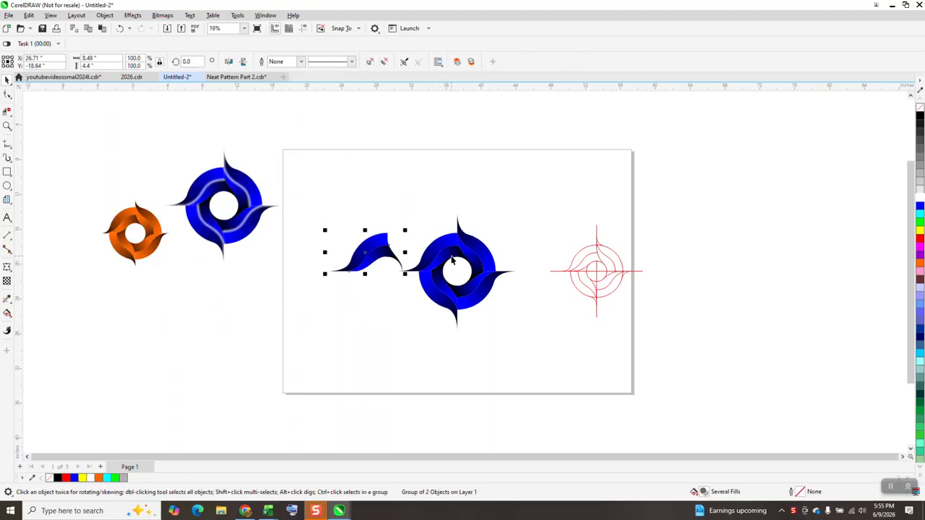
click(918, 107)
right_click(919, 115)
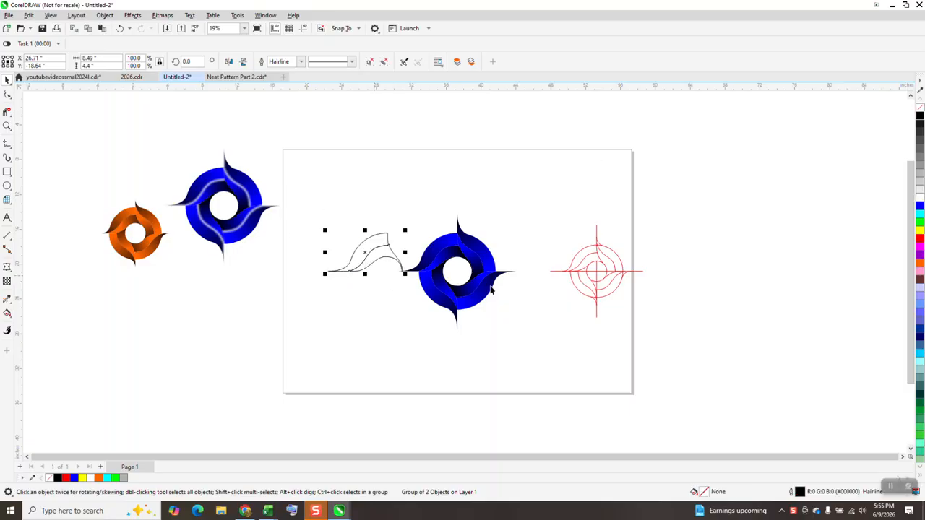
click(378, 281)
click(381, 235)
key(shift+Up)
key(shift+Down)
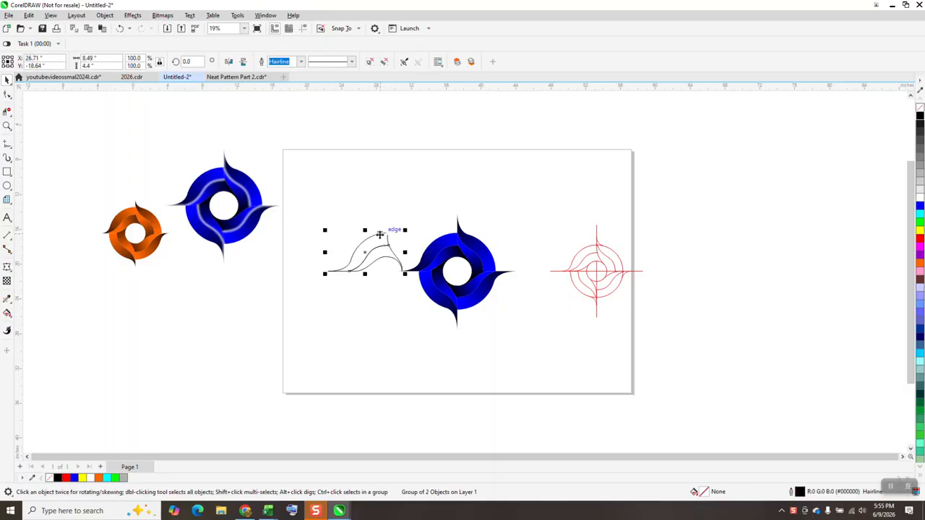
Ungroup the outlined blade copy and move its outer shape up 8 inches.
click(106, 17)
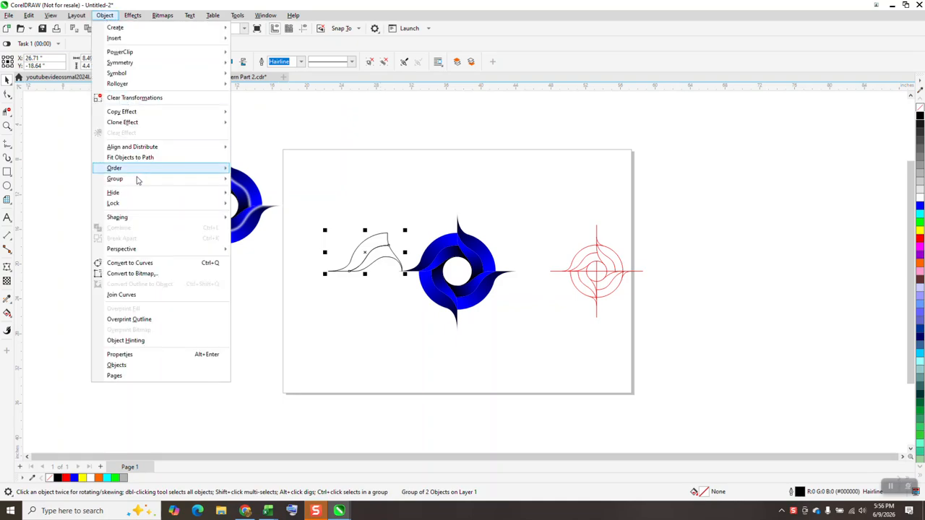
mouse_move(174, 182)
click(254, 191)
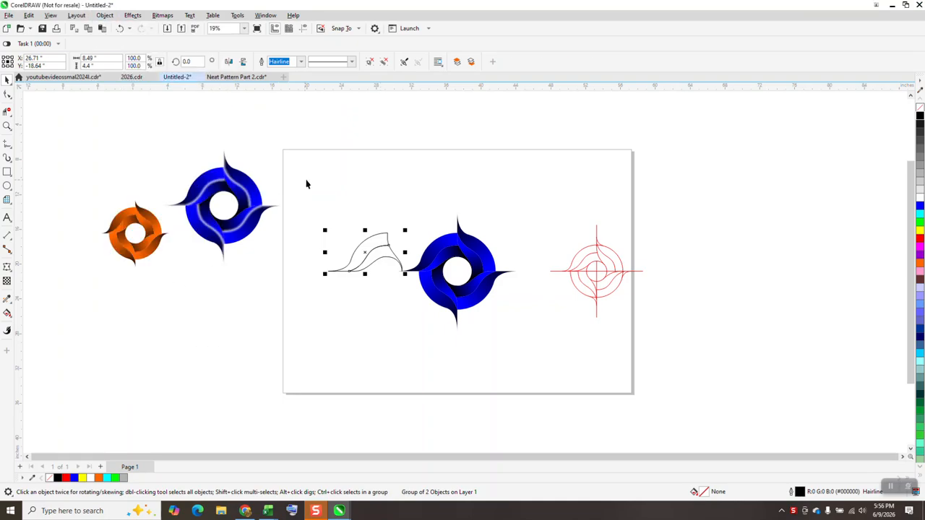
click(379, 244)
key(shift+Up)
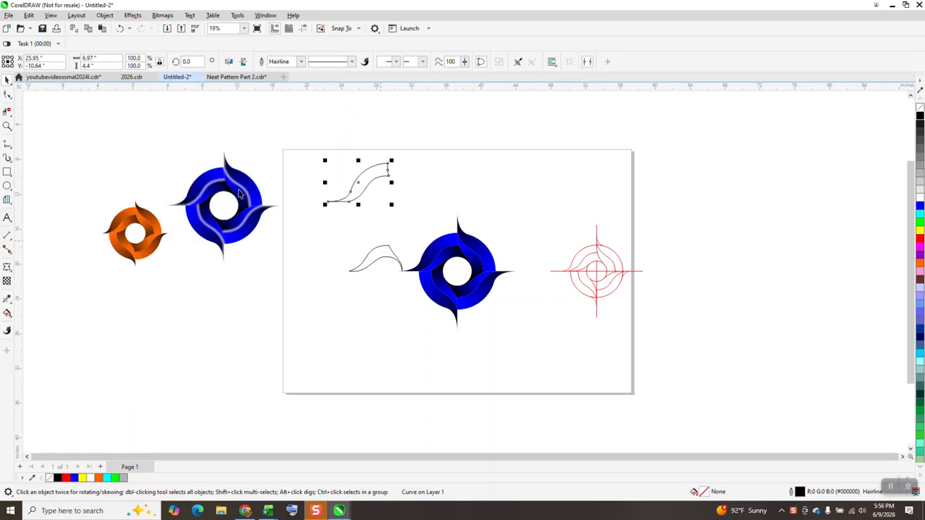
Break the raised shape's outline apart at its left tip node and its upper-right corner node.
click(5, 128)
drag(320, 149, 400, 224)
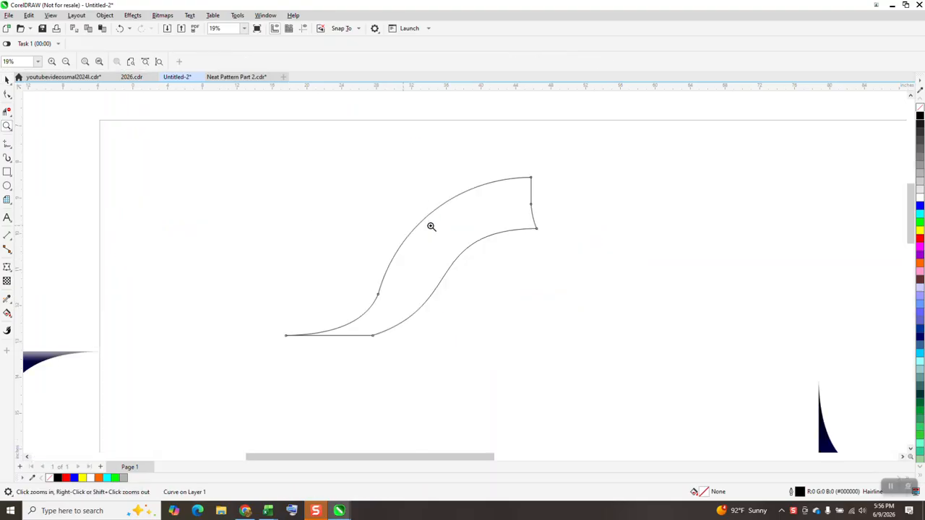
click(7, 93)
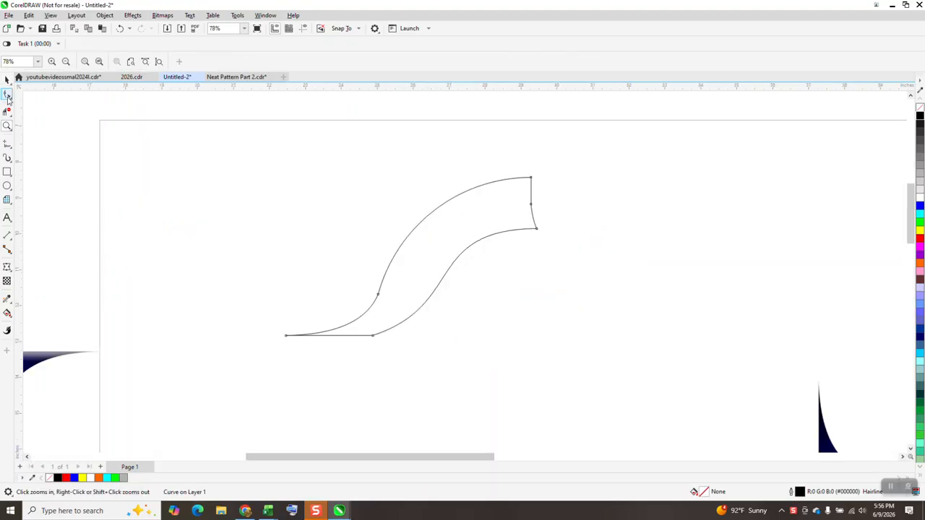
drag(276, 320, 301, 353)
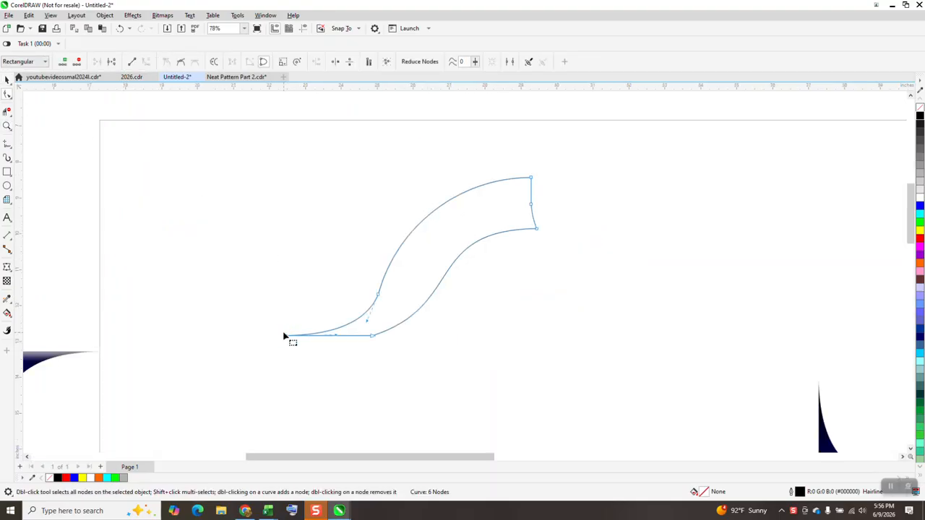
right_click(294, 342)
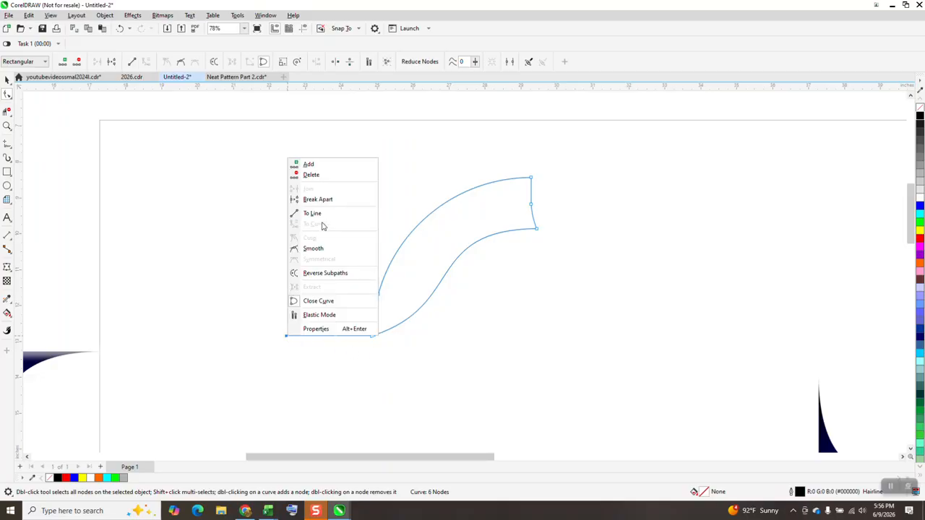
click(321, 199)
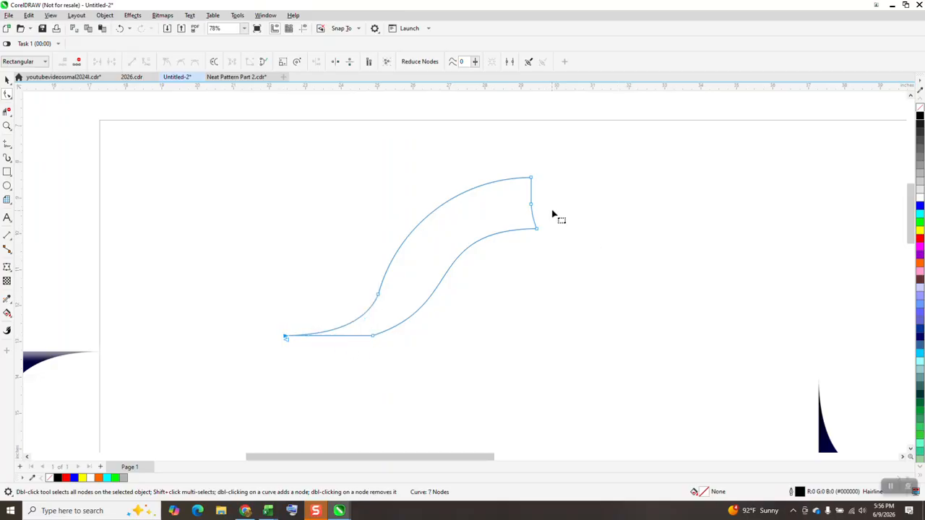
drag(549, 170, 512, 197)
right_click(531, 179)
click(568, 220)
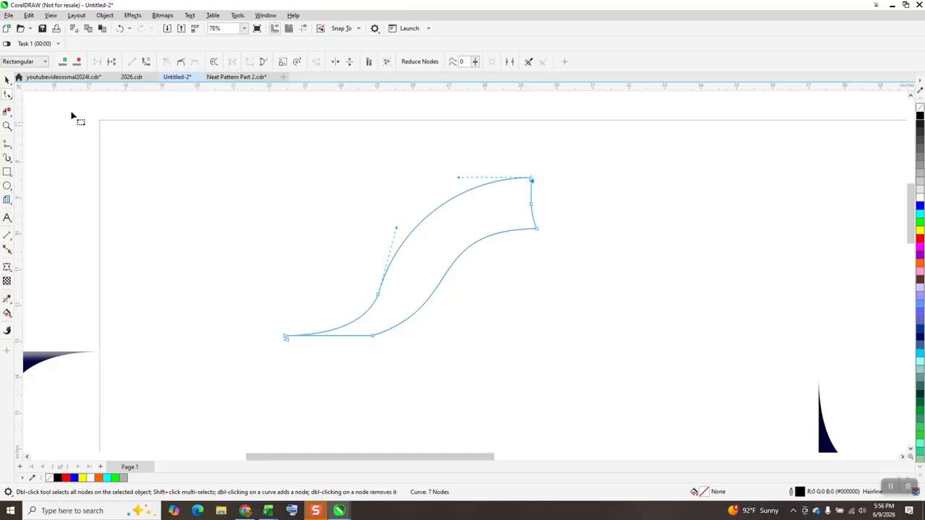
Try to delete the inner curve side of the raised shape's outline.
click(7, 112)
drag(463, 224, 469, 323)
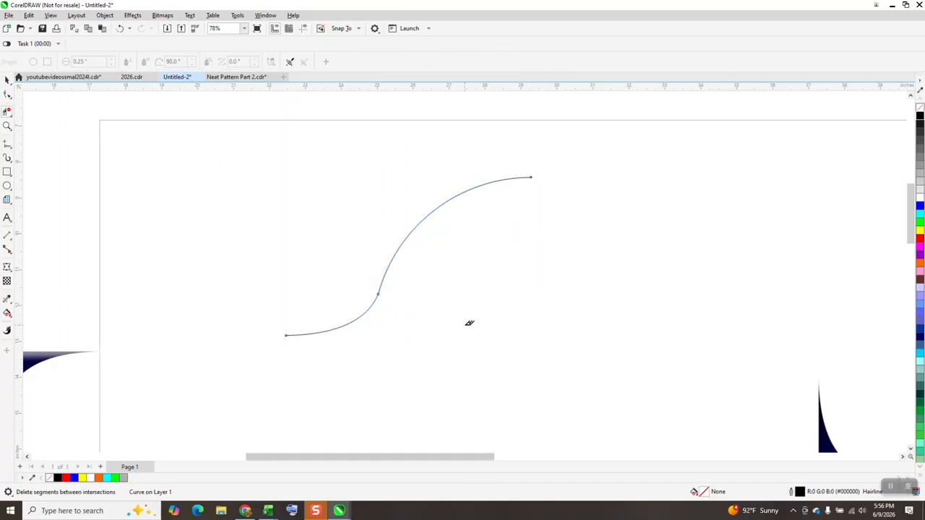
scroll(343, 267, down, 3)
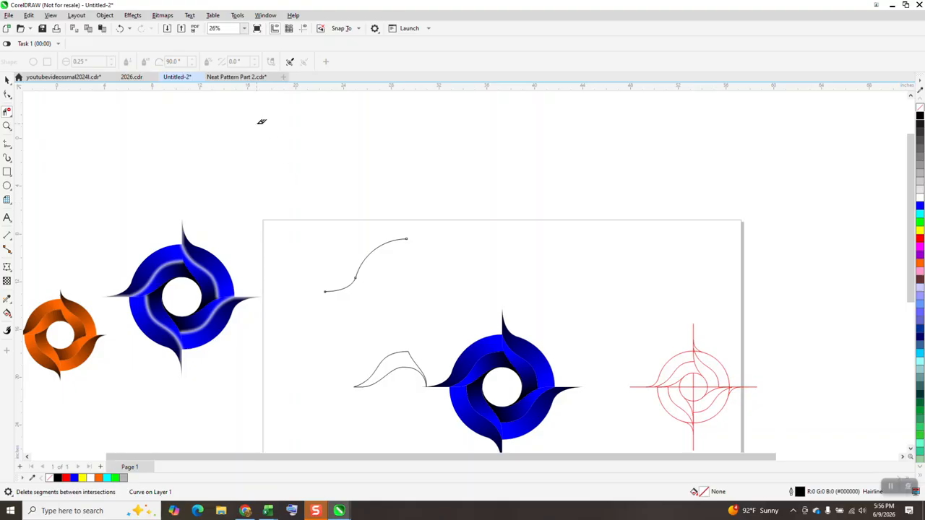
click(120, 28)
Delete the outer curve, break the outline at the inner curve's right end node, and delete the short end segments above it.
click(379, 246)
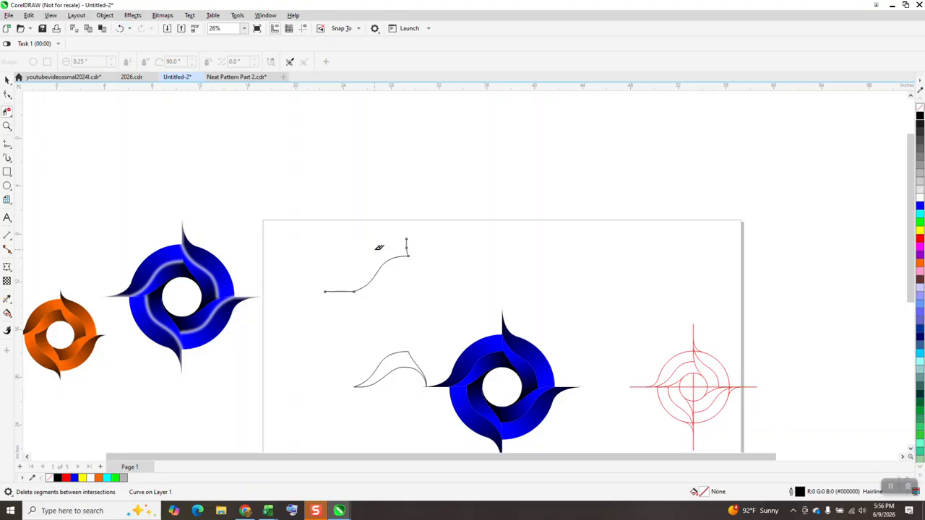
click(7, 126)
drag(388, 231, 500, 309)
click(8, 93)
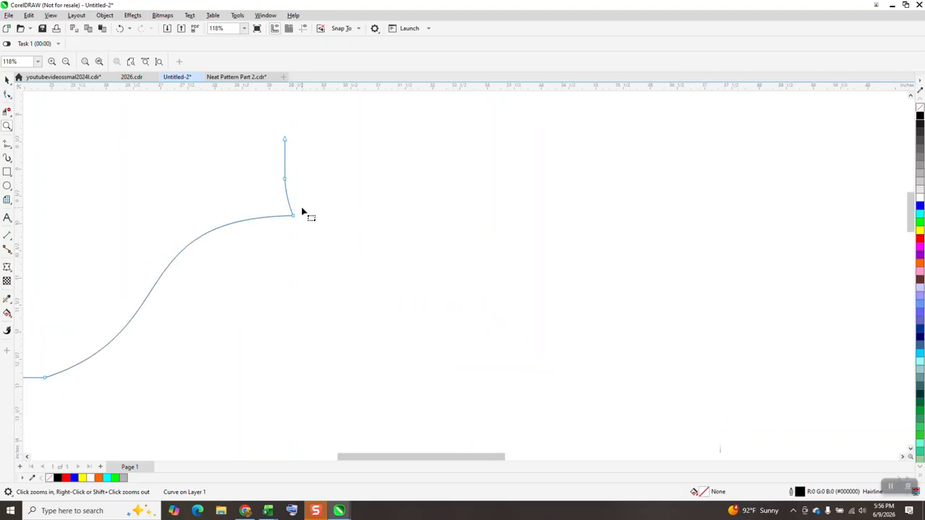
click(293, 216)
right_click(293, 217)
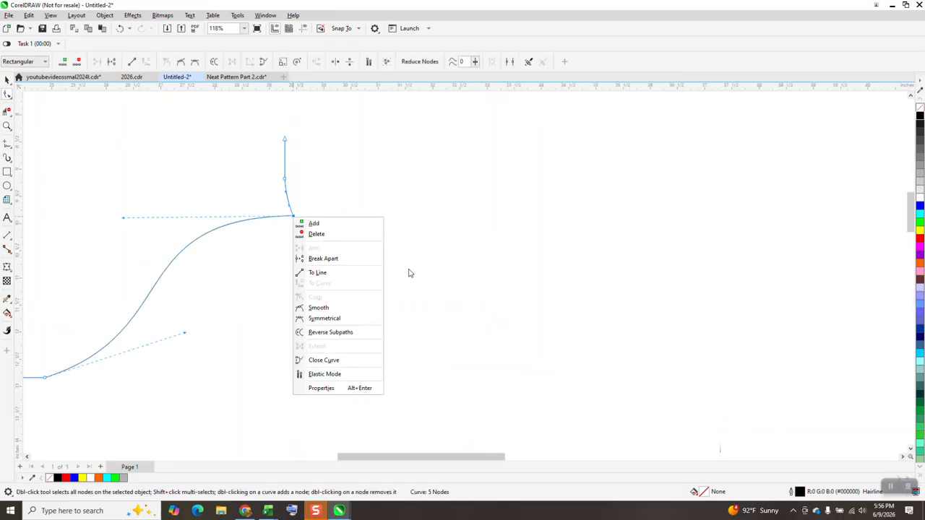
click(317, 258)
drag(241, 149, 335, 184)
click(7, 112)
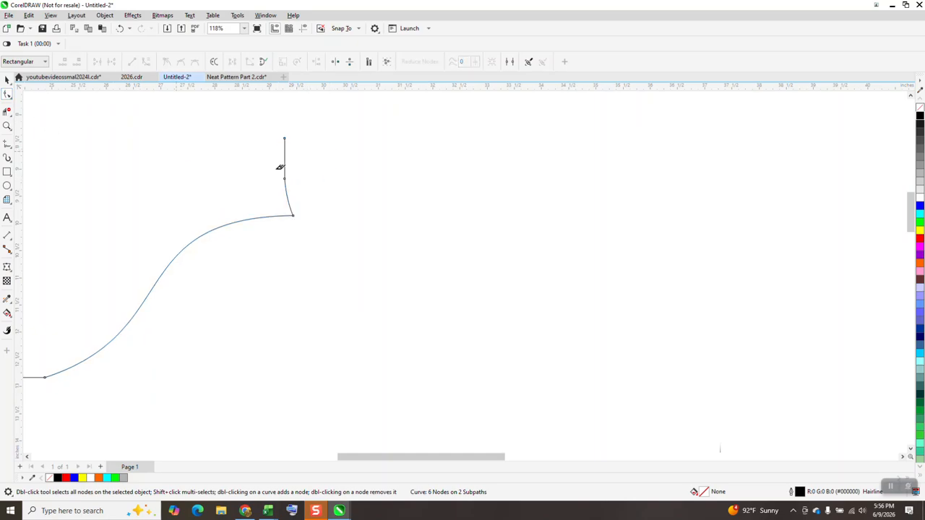
click(284, 170)
scroll(381, 220, down, 2)
scroll(449, 215, down, 2)
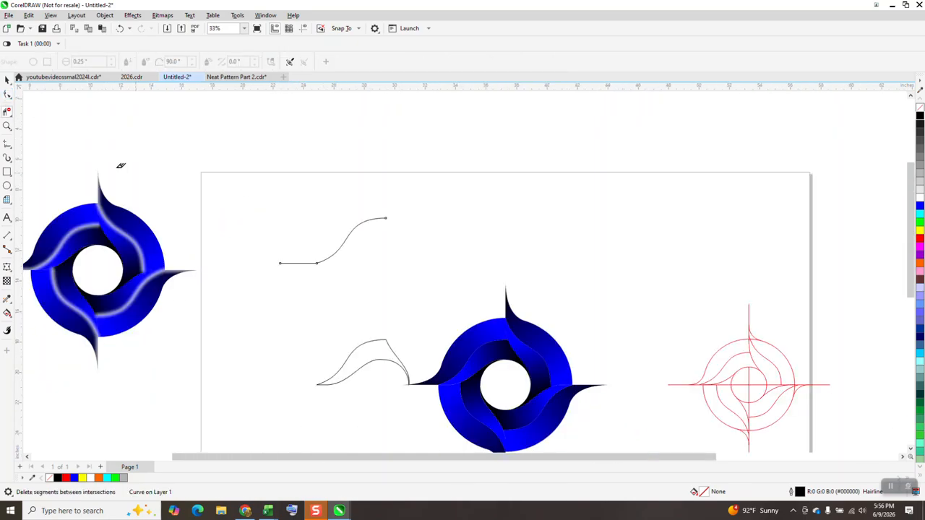
Move the remaining curve 8 inches down and 8 inches right, back onto the ring's upper-left blade.
click(7, 79)
click(345, 230)
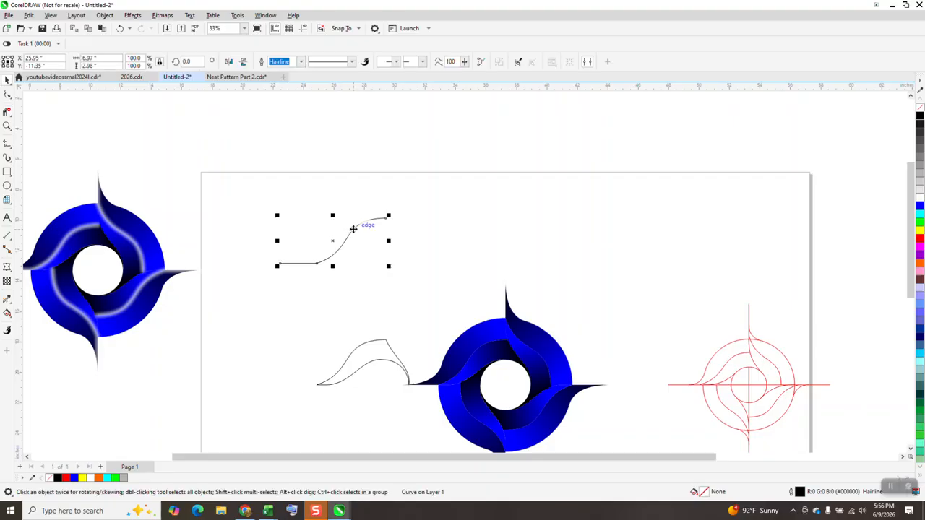
key(Down)
key(Right)
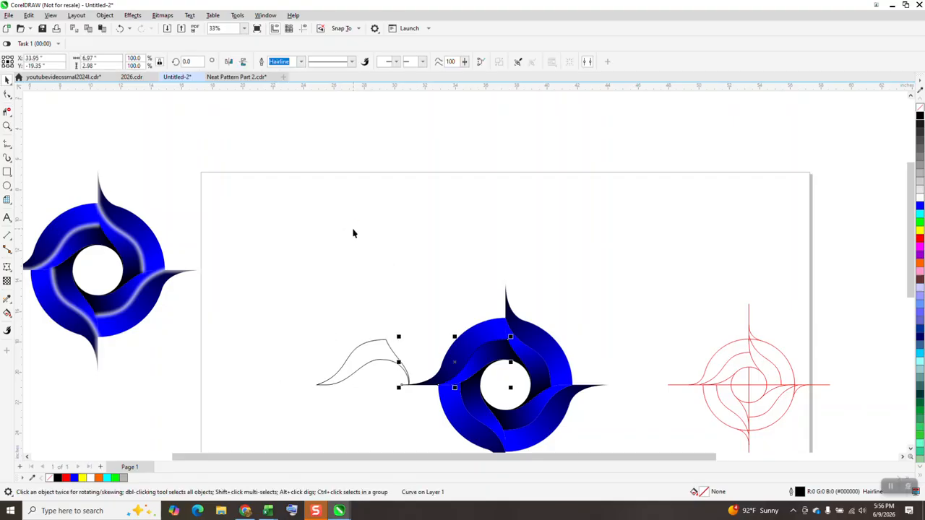
Give the curve on the blade a white outline 10 pt wide.
right_click(920, 199)
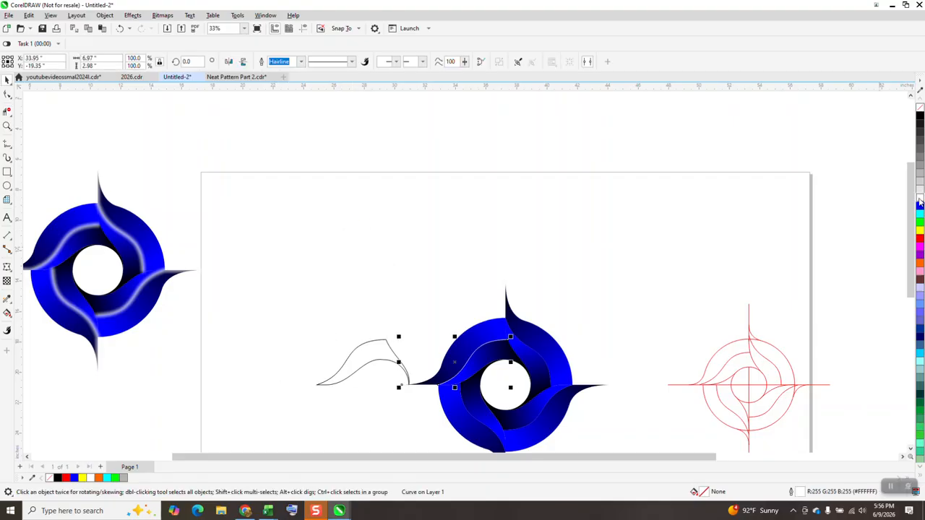
click(301, 62)
click(276, 146)
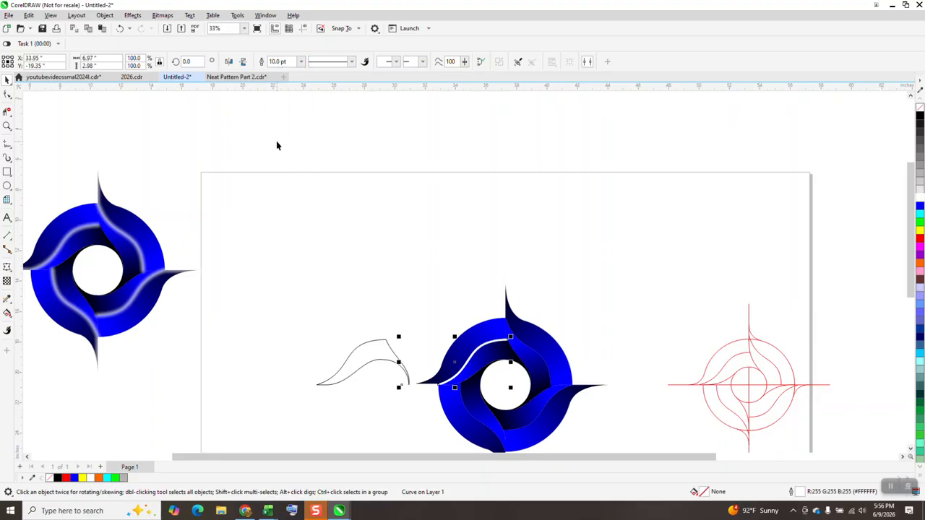
Apply a Gaussian Blur with a radius of 23.5 to the white curve.
click(161, 17)
mouse_move(135, 17)
mouse_move(150, 75)
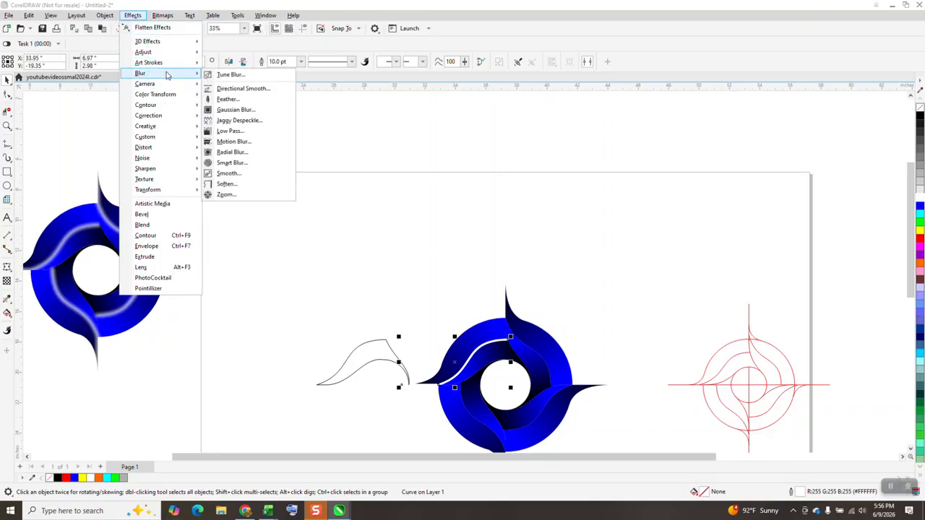
click(232, 109)
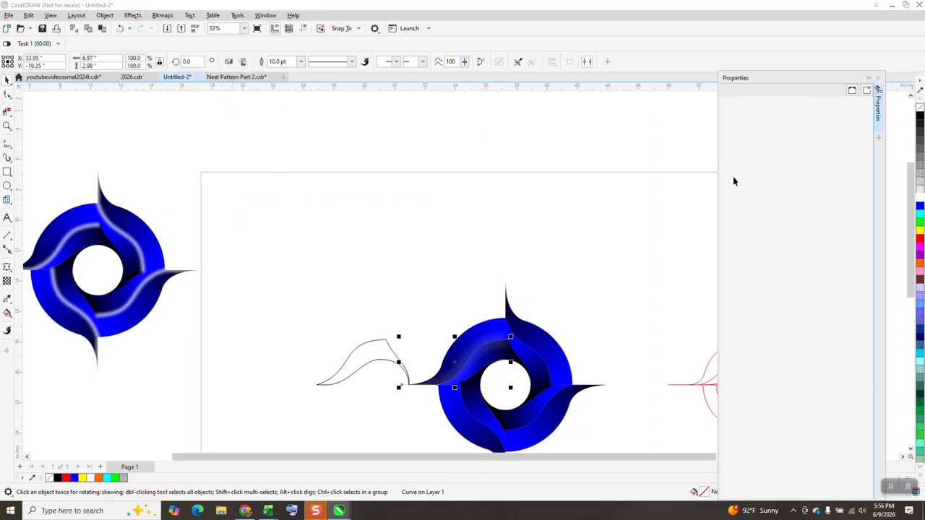
drag(820, 251, 777, 251)
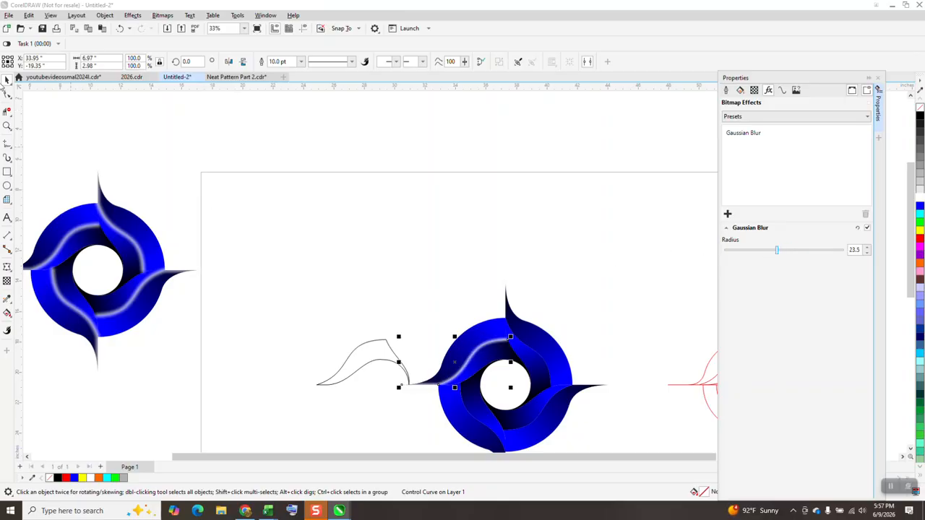
Delete the leftover outlined inner shape beside the ring and close the object properties.
scroll(407, 140, down, 1)
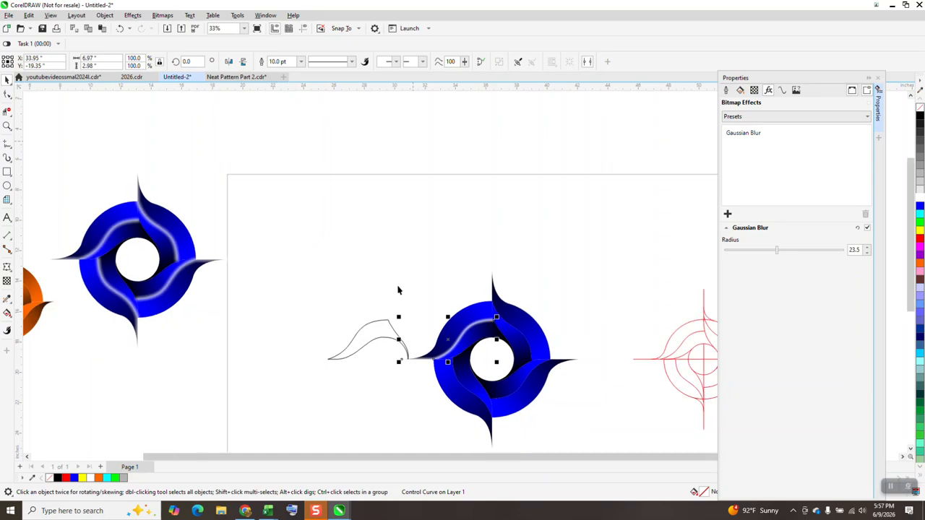
click(384, 336)
key(Delete)
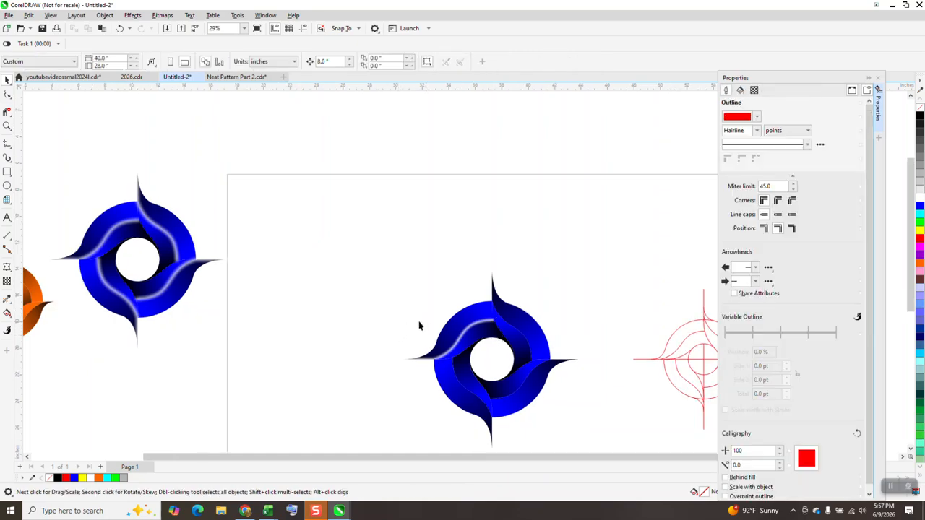
click(471, 330)
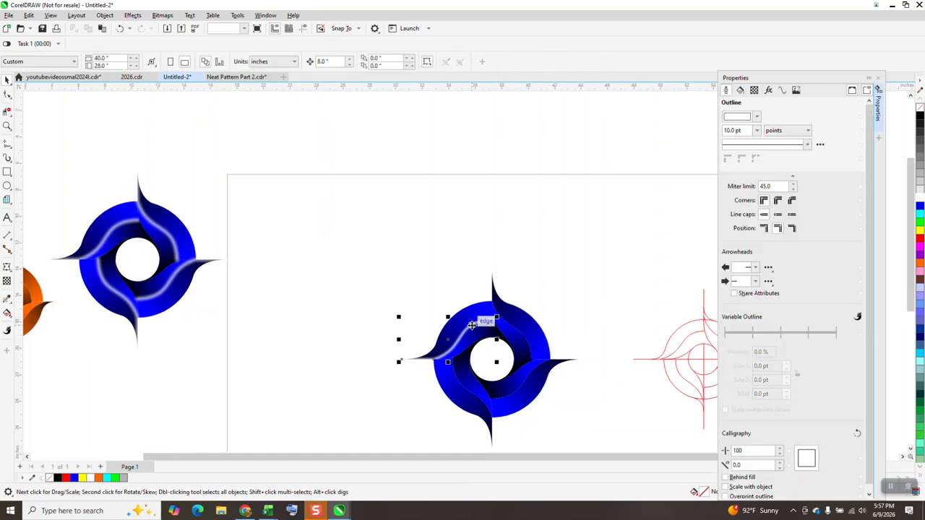
click(879, 78)
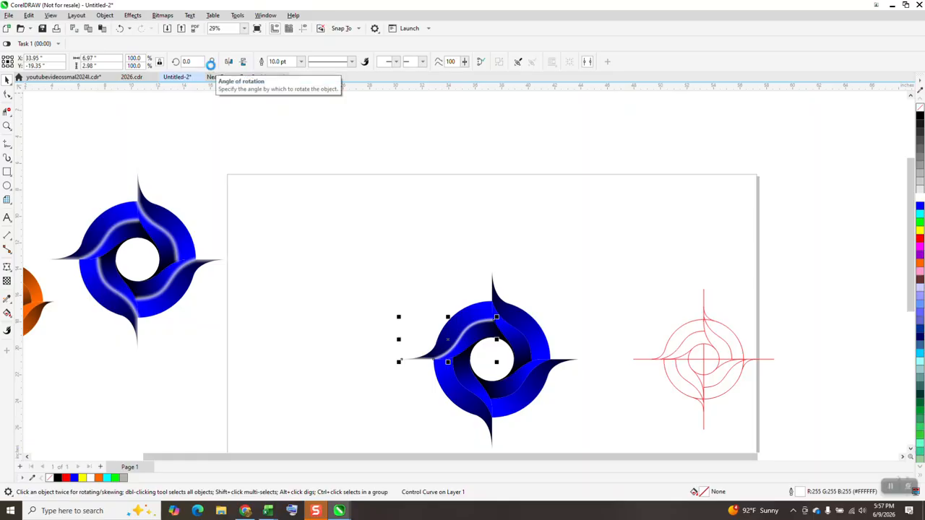
key(Tab)
key(alt+c)
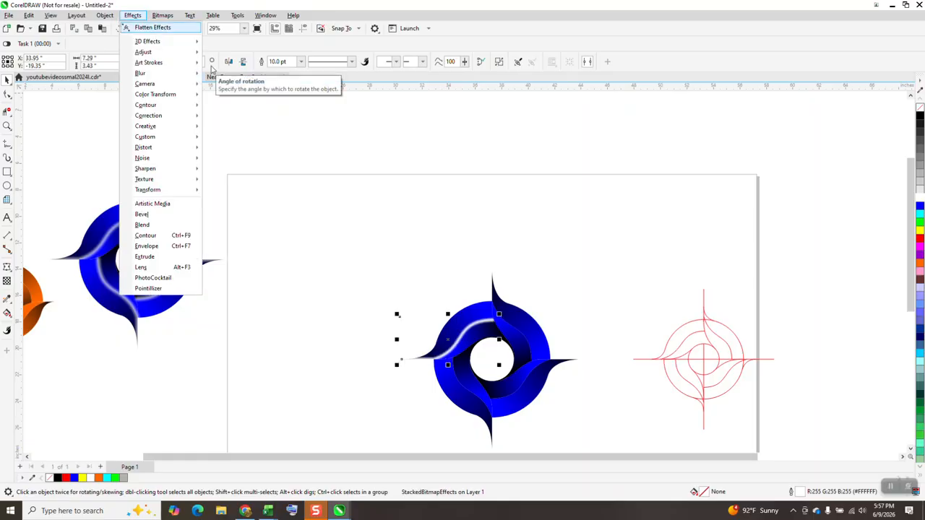
click(442, 272)
click(468, 334)
click(468, 334)
click(345, 161)
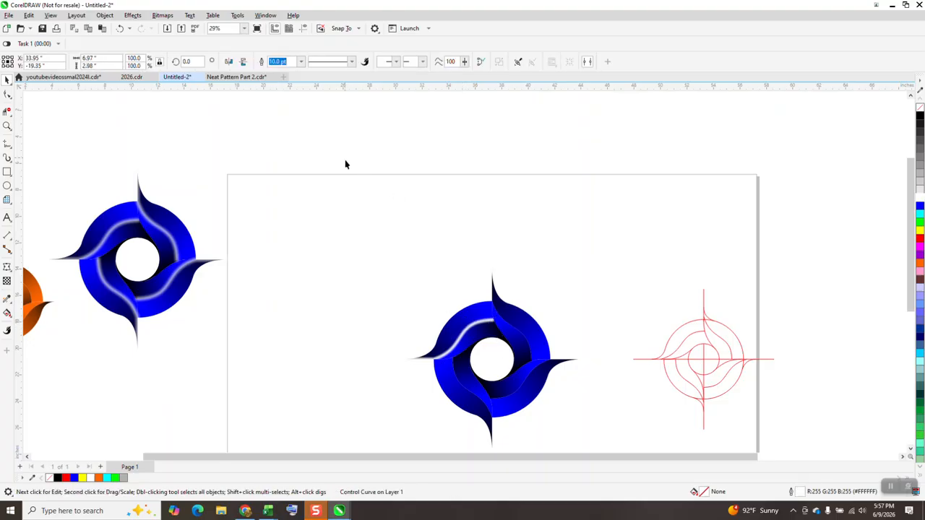
Convert the blurred white curve on the upper-left blade to a 300 dpi RGB bitmap with a transparent background.
click(475, 329)
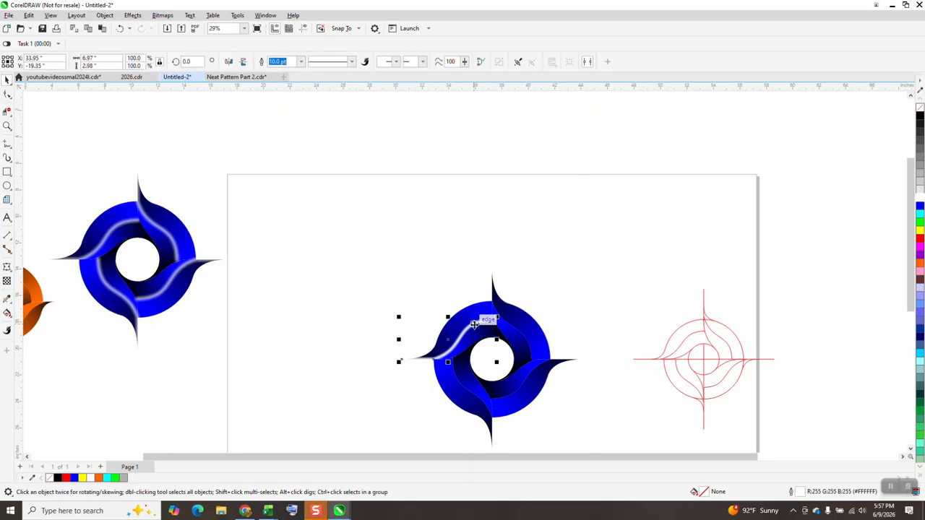
click(161, 15)
click(187, 30)
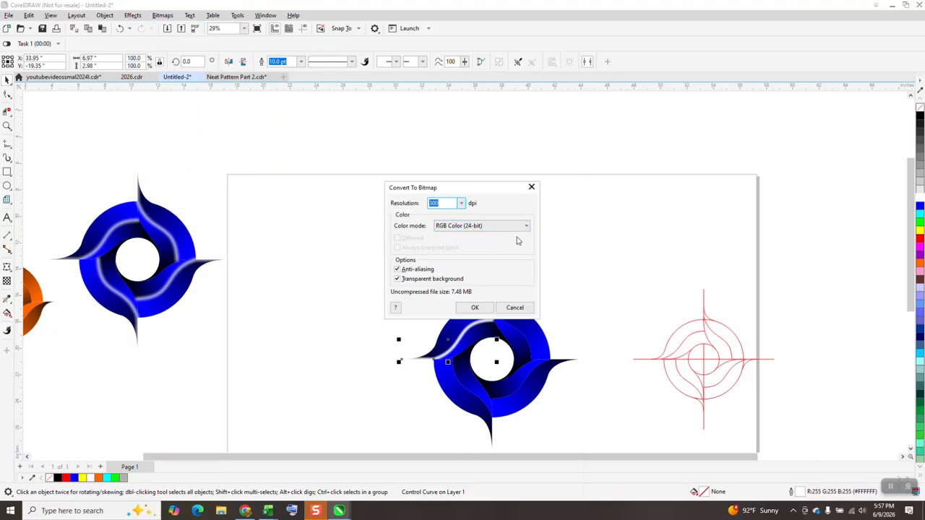
click(475, 307)
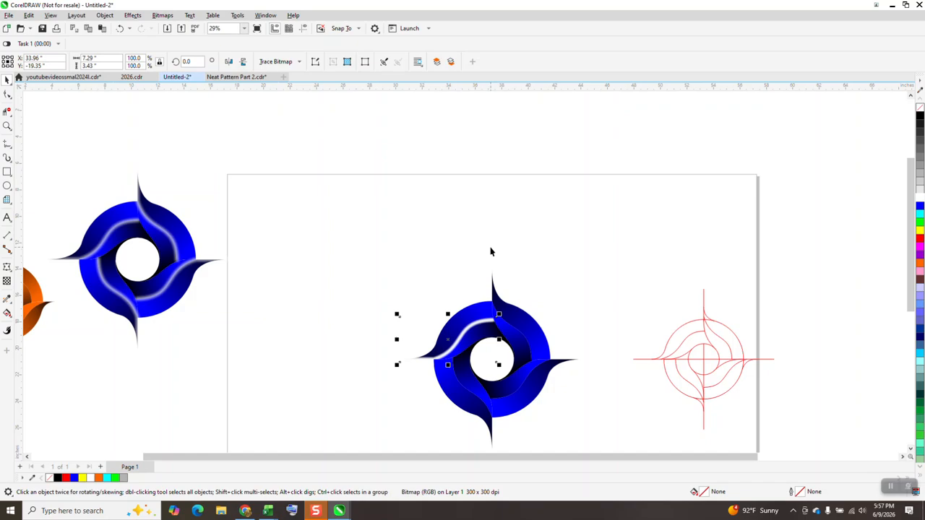
Create a copy of the highlight bitmap rotated 90° about the ring's centre and bring it to the front of the page.
click(465, 335)
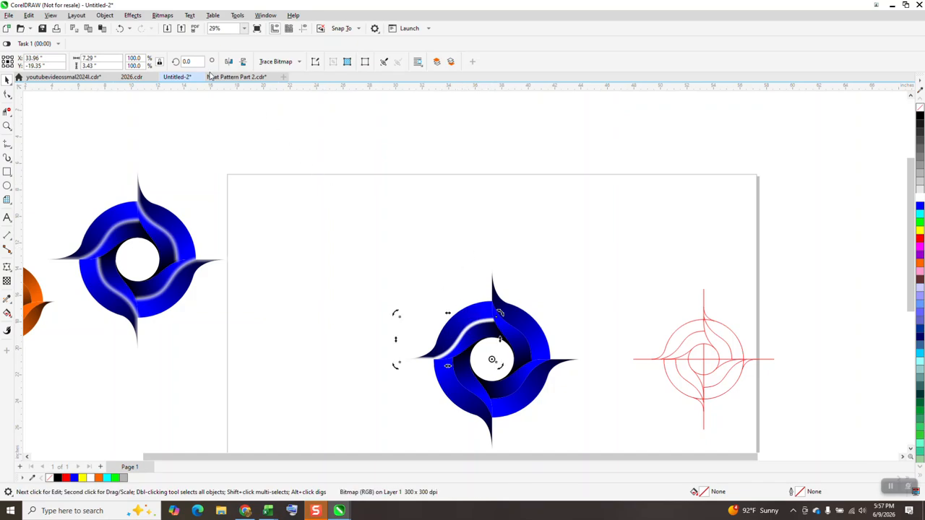
key(Return)
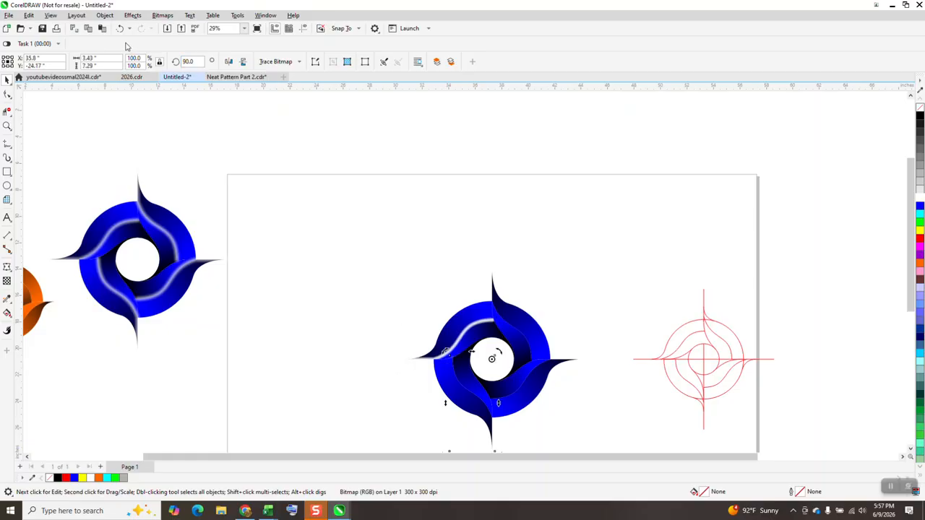
click(104, 15)
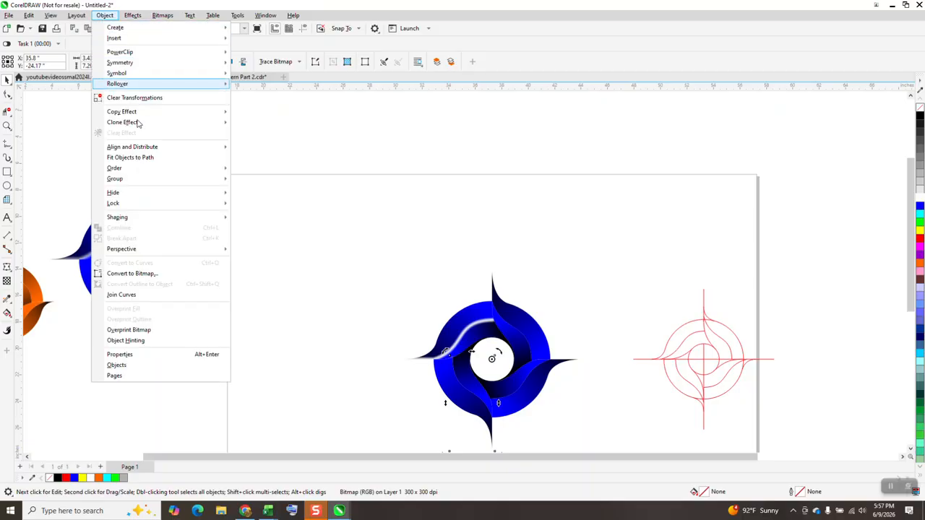
mouse_move(125, 170)
click(249, 171)
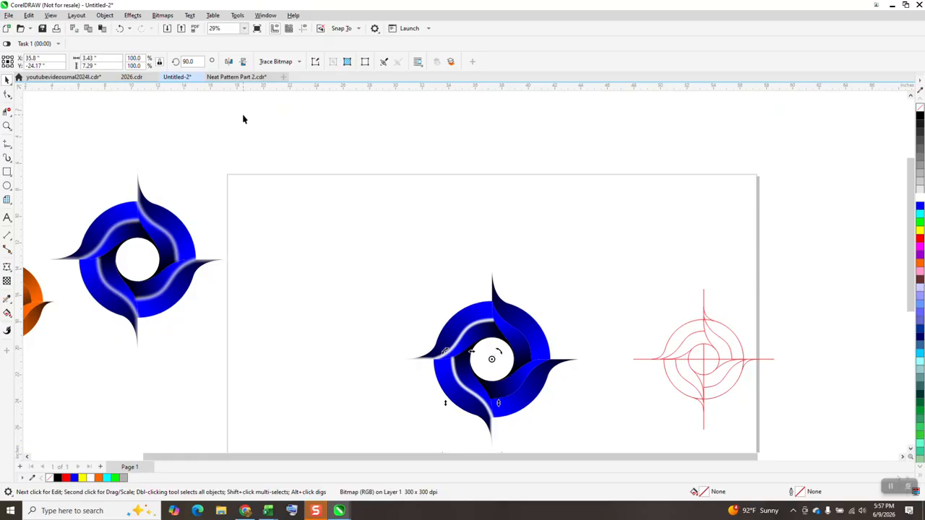
Add two more highlight copies at 180° and 270° around the ring's centre.
click(189, 61)
text(180)
key(Return)
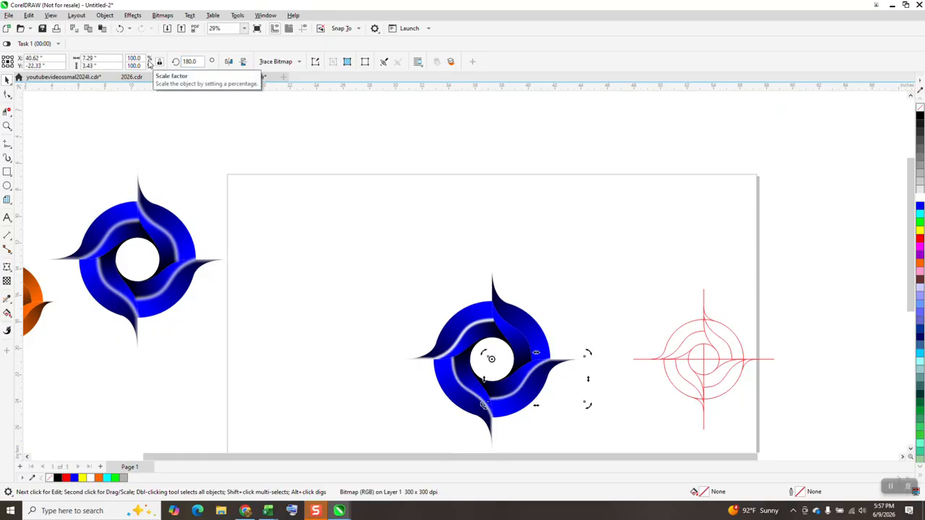
key(ctrl+r)
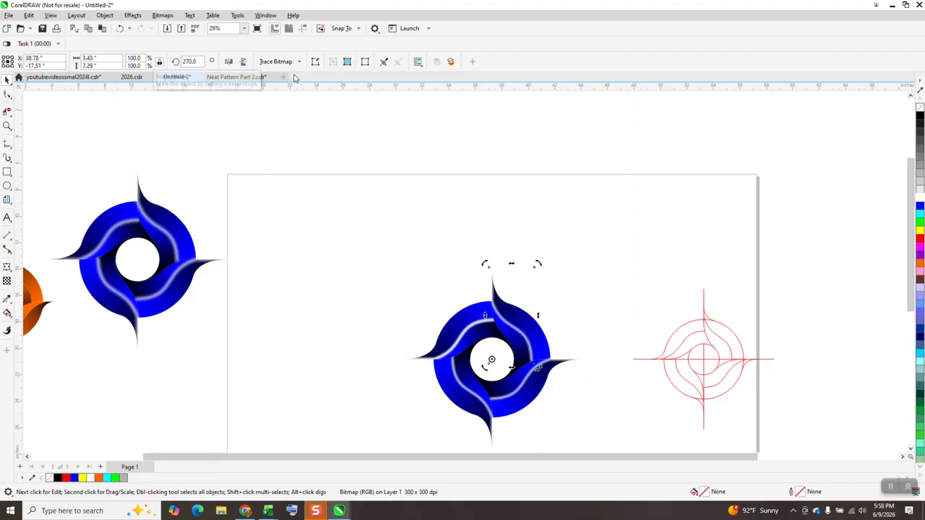
Draw a rectangle about 13.84 by 13.34 inches around the blue ring ornament and fill it black.
click(7, 127)
drag(371, 244, 590, 437)
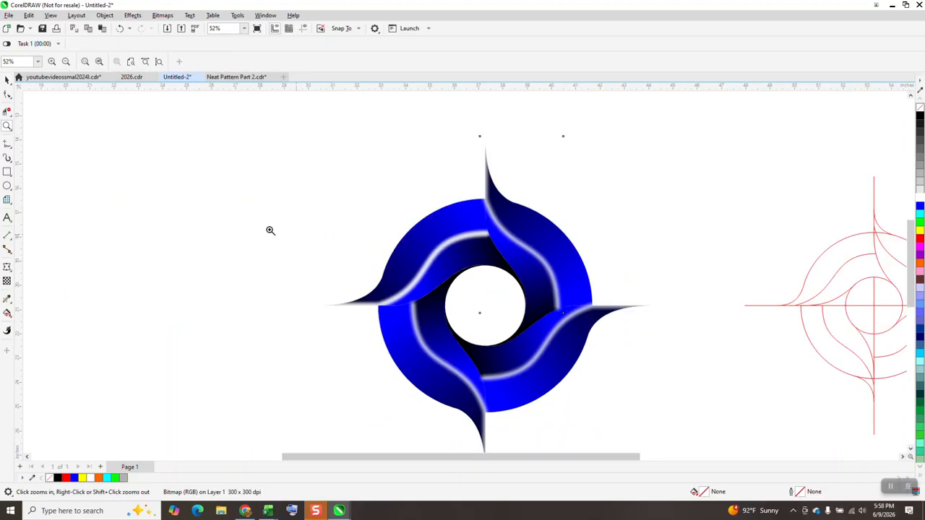
scroll(179, 211, down, 1)
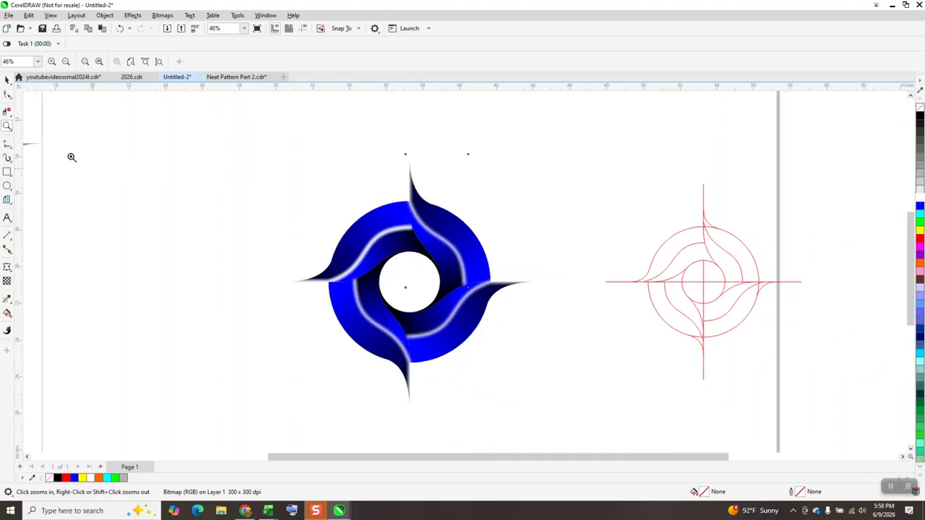
click(7, 171)
drag(290, 153, 547, 400)
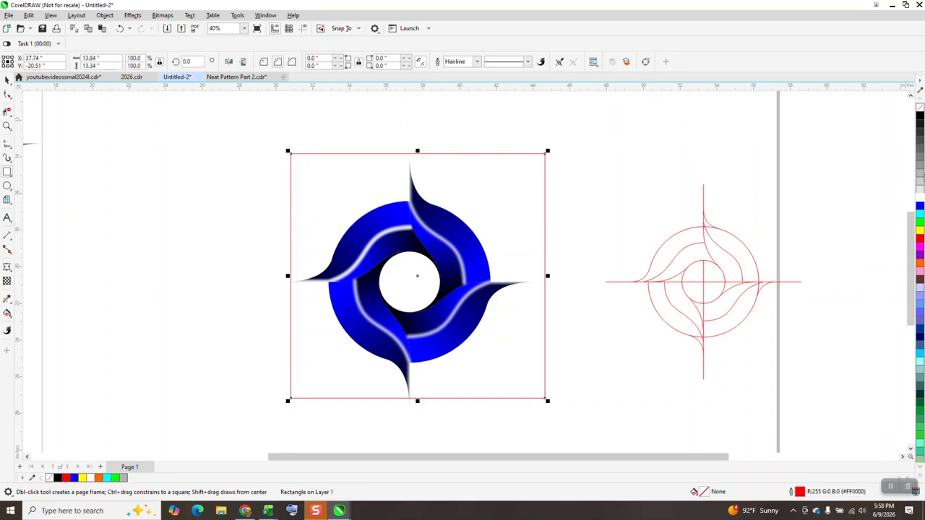
click(920, 115)
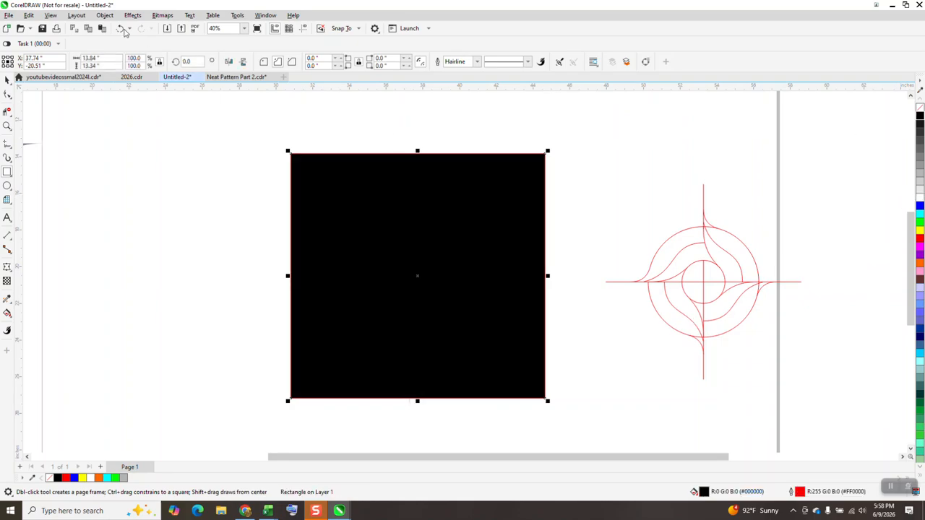
Send the black rectangle to the back of the page, behind the ring ornament.
click(104, 15)
mouse_move(119, 168)
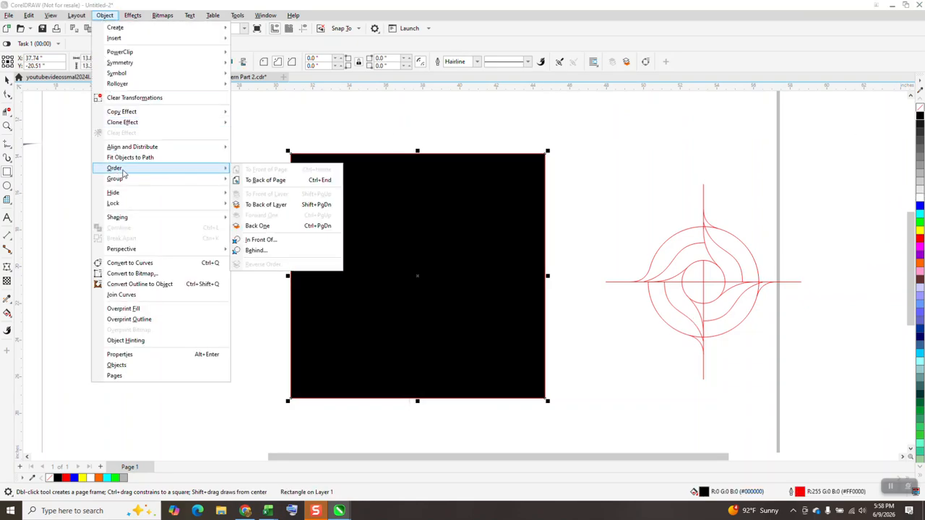
click(242, 178)
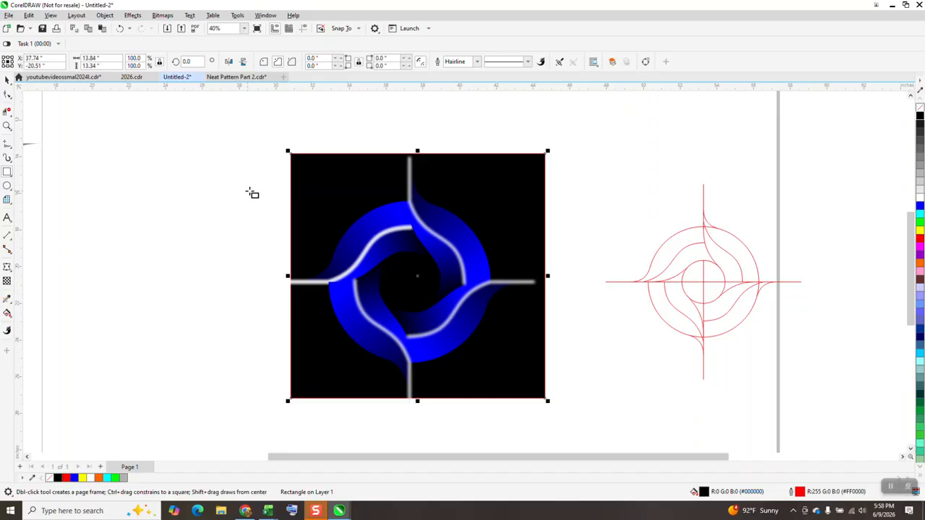
Undo the rectangle's reordering and black fill, and deselect it.
click(120, 29)
click(120, 28)
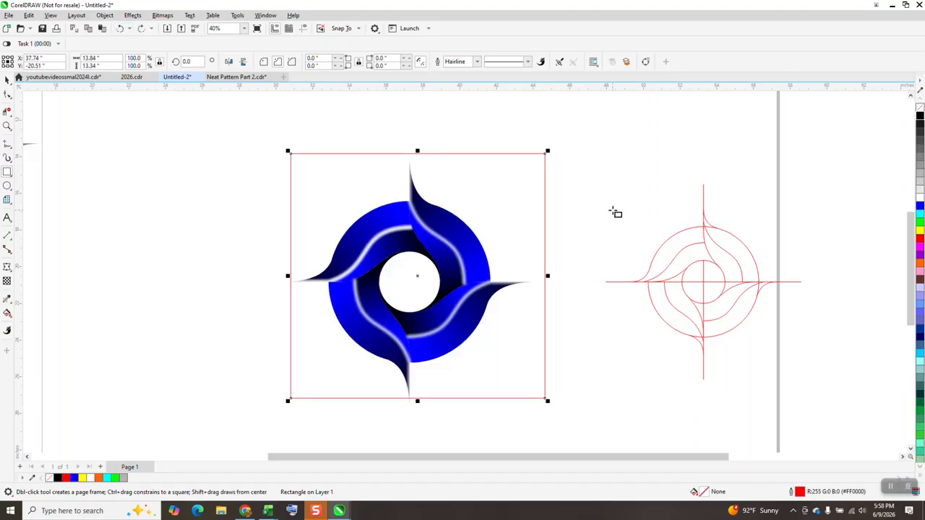
click(7, 80)
click(215, 169)
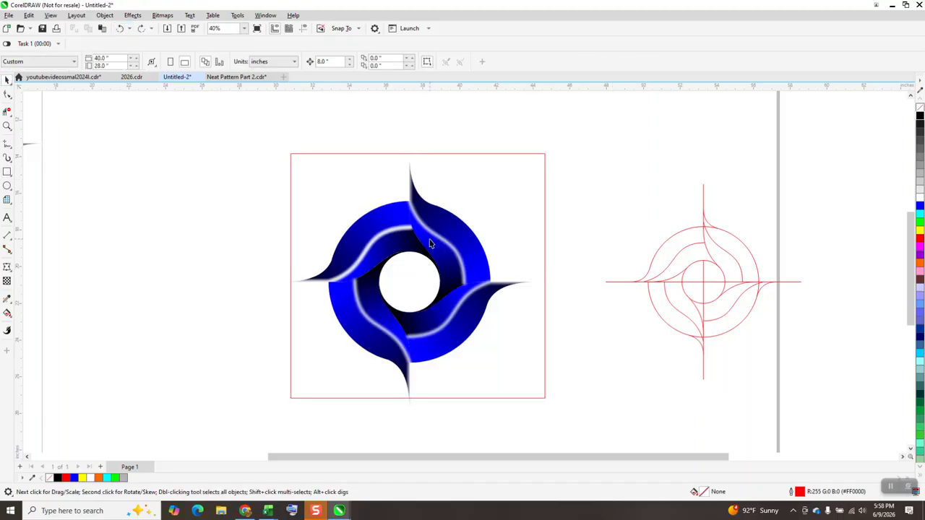
Move the ring's upper-right blade and its highlight bitmap 8 inches right, out of the ring.
click(449, 246)
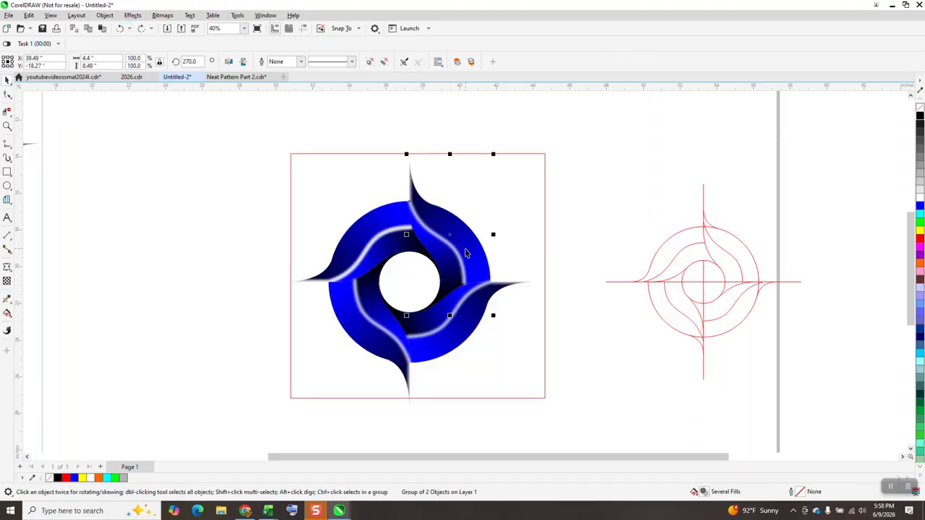
key(Right)
click(451, 241)
click(454, 236)
drag(400, 151, 531, 305)
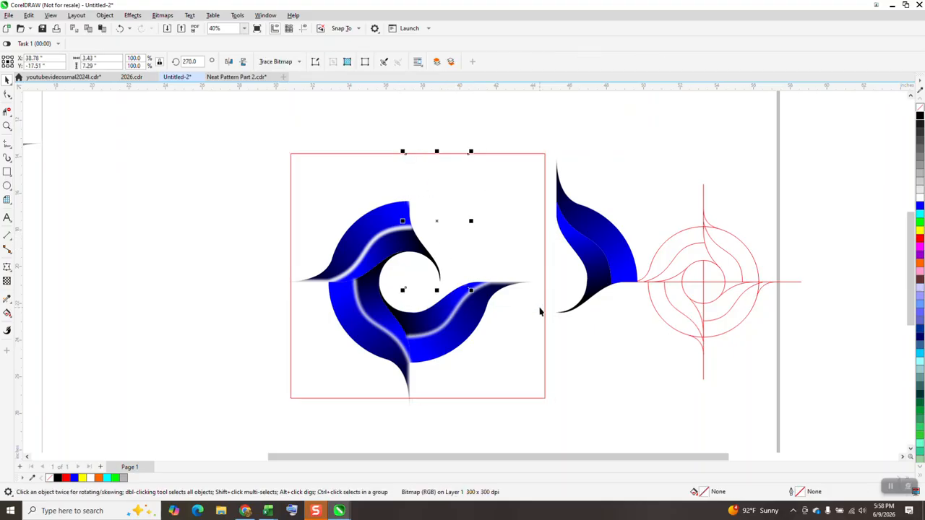
key(Right)
Delete the ring blades remaining in the red rectangle and move the rectangle 8 inches left.
drag(252, 161, 542, 414)
key(Delete)
drag(658, 166, 539, 333)
click(523, 335)
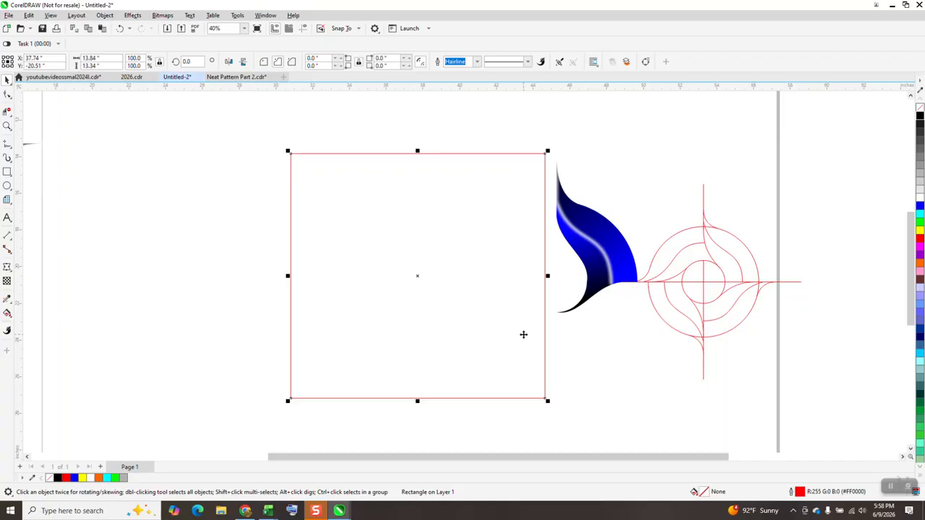
key(Left)
Move the red construction outline's outer circle, left-hand curves and horizontal line 8 inches right, clear of the blade.
drag(529, 163, 666, 367)
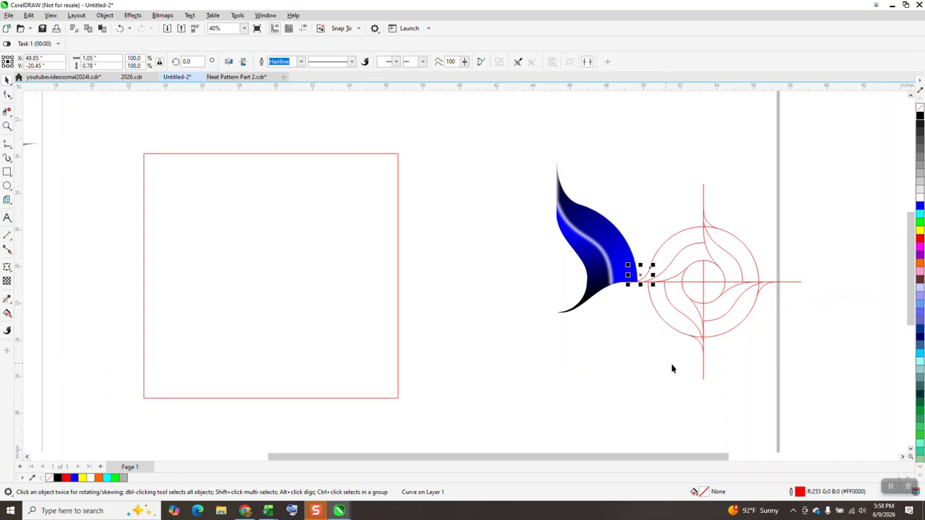
drag(529, 160, 659, 357)
key(Right)
key(Tab)
key(Right)
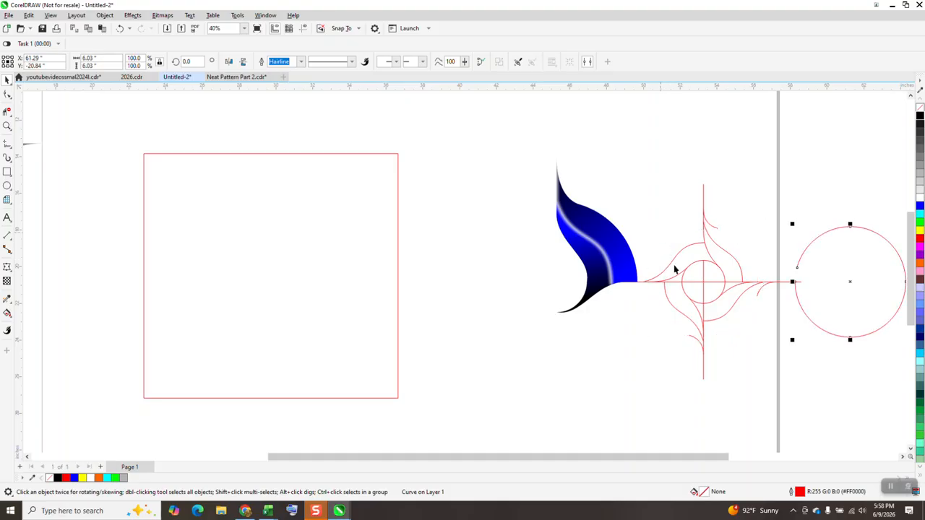
click(675, 270)
click(669, 265)
key(Right)
click(672, 279)
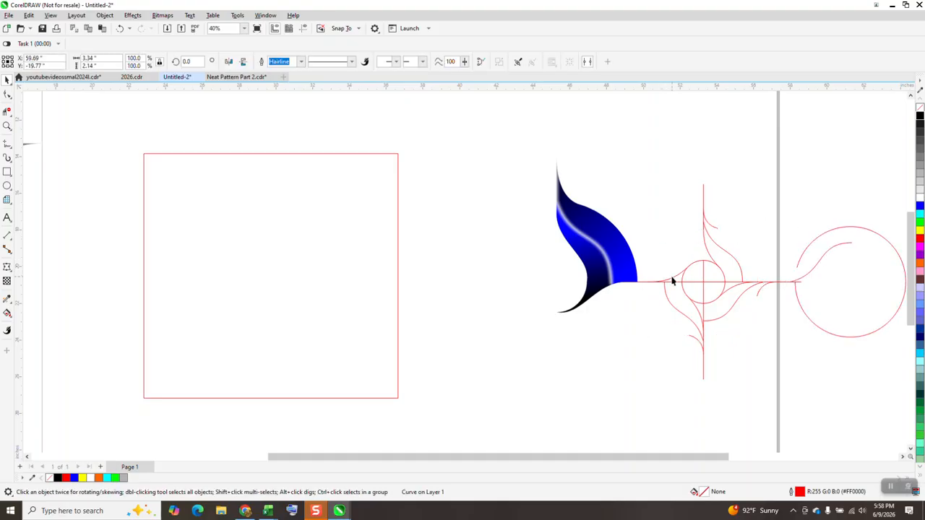
click(662, 282)
key(Right)
Group the isolated blade with its highlight bitmap and move the group 8 inches left.
drag(520, 143, 669, 351)
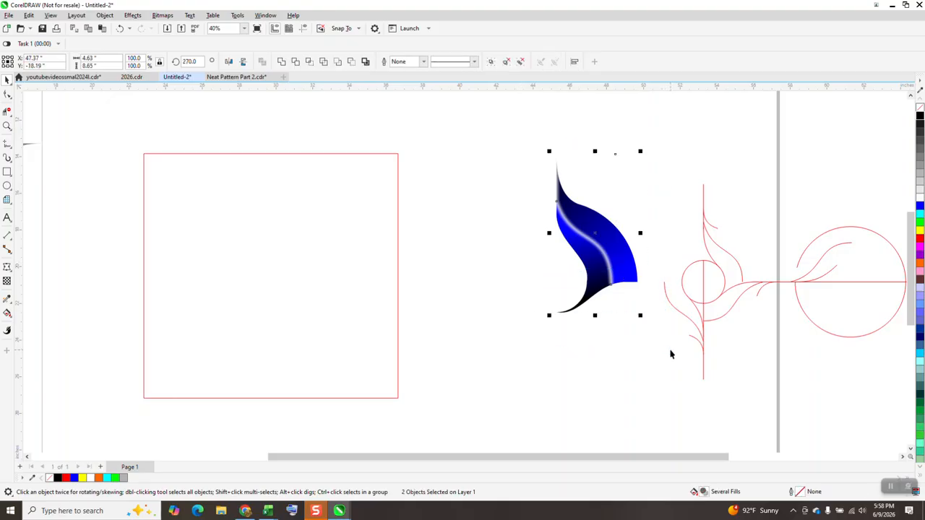
key(ctrl+g)
key(Left)
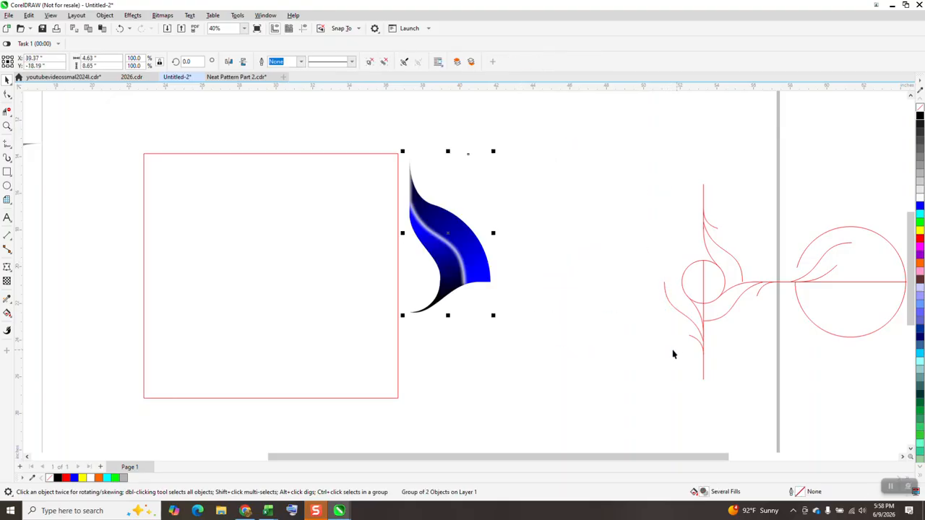
Delete the empty red rectangle and ungroup the blade from its highlight bitmap.
click(333, 240)
key(Delete)
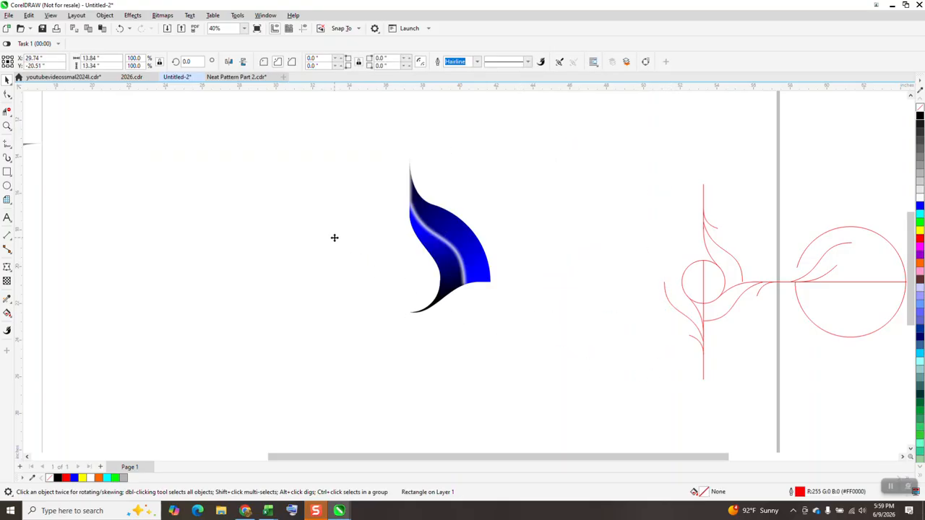
click(450, 229)
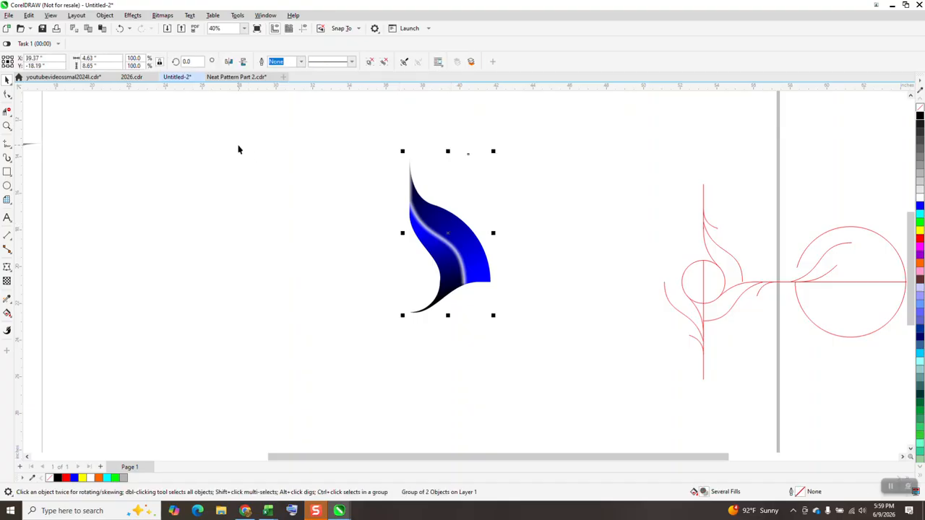
click(106, 16)
mouse_move(127, 180)
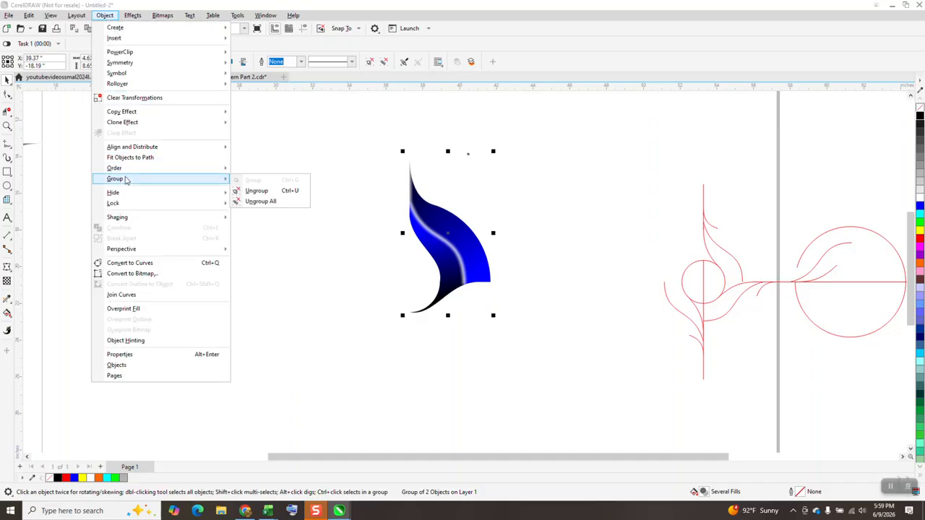
click(246, 193)
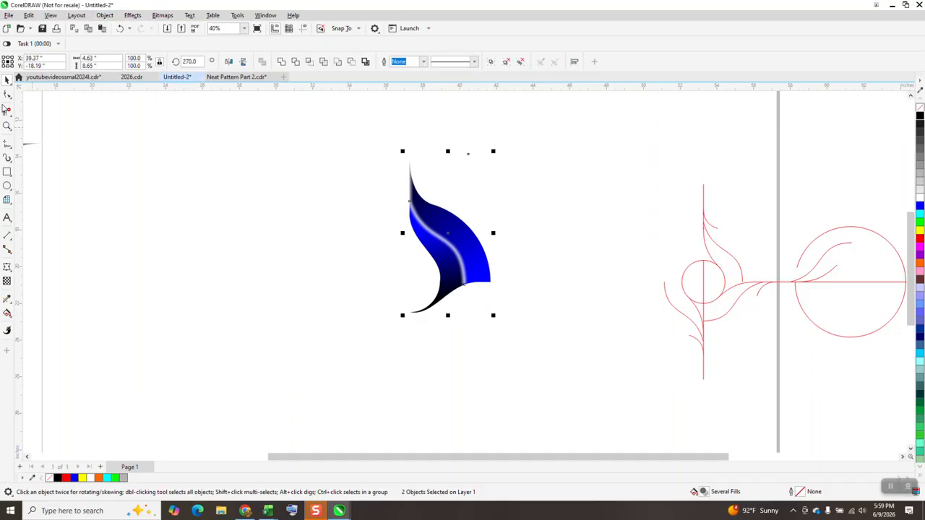
Clone the highlight bitmap and move the clone 8 inches left of the blade.
click(449, 216)
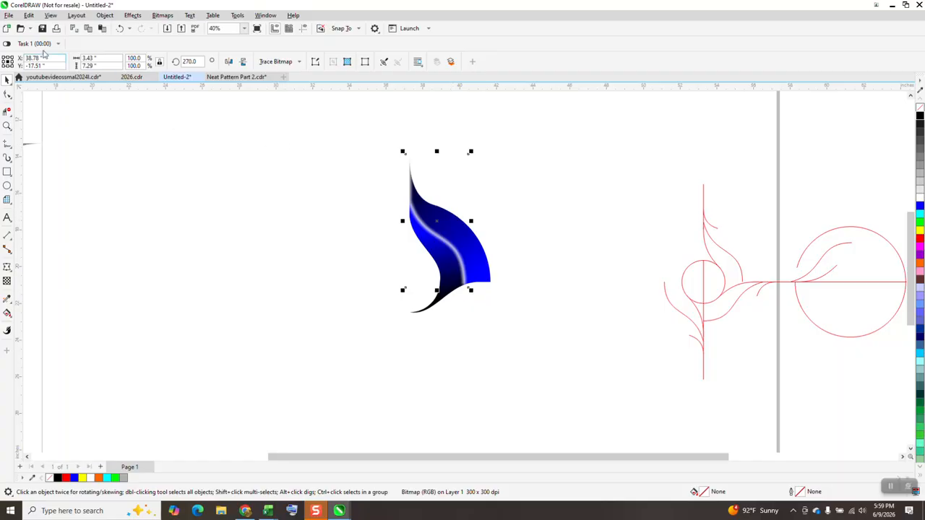
click(29, 18)
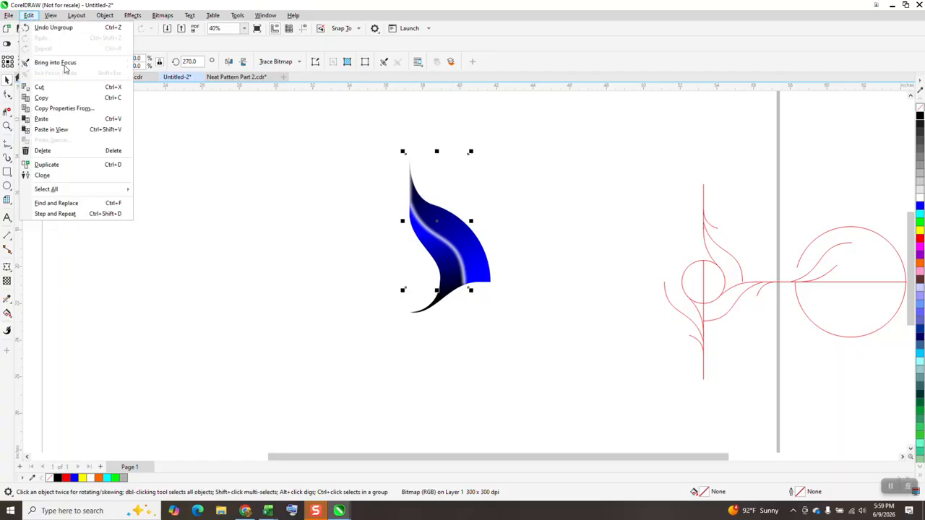
click(57, 177)
key(Left)
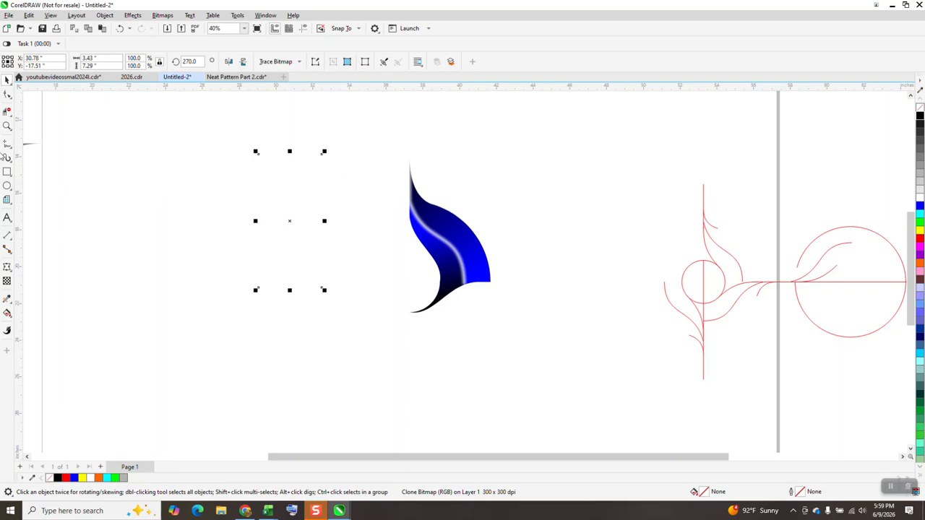
Draw a rectangle about 21.29 by 12.71 inches over the blade and the cloned highlight, and fill it yellow.
click(7, 172)
mouse_move(170, 127)
mouse_down()
mouse_move(475, 335)
mouse_move(563, 359)
mouse_up()
click(920, 229)
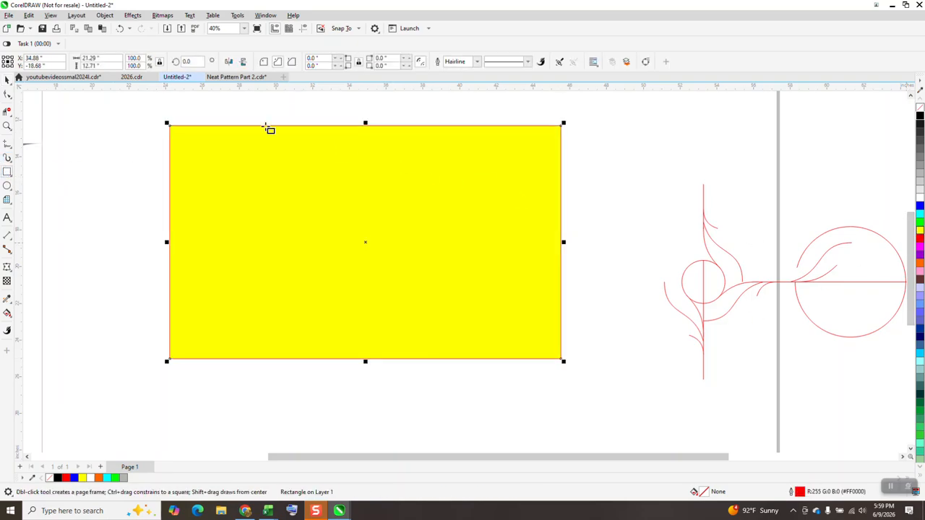
Send the yellow rectangle behind the blade and highlights, and try cyan and red fills on it.
click(105, 15)
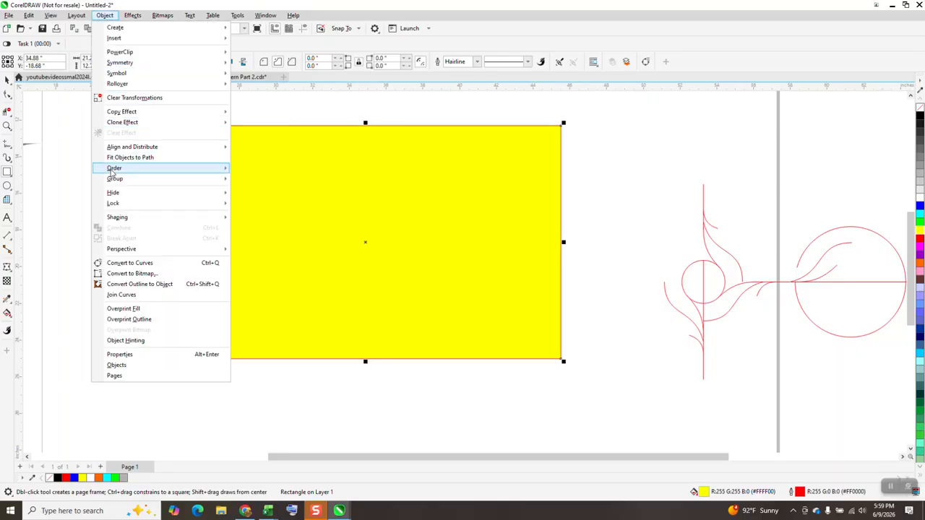
mouse_move(115, 169)
click(289, 180)
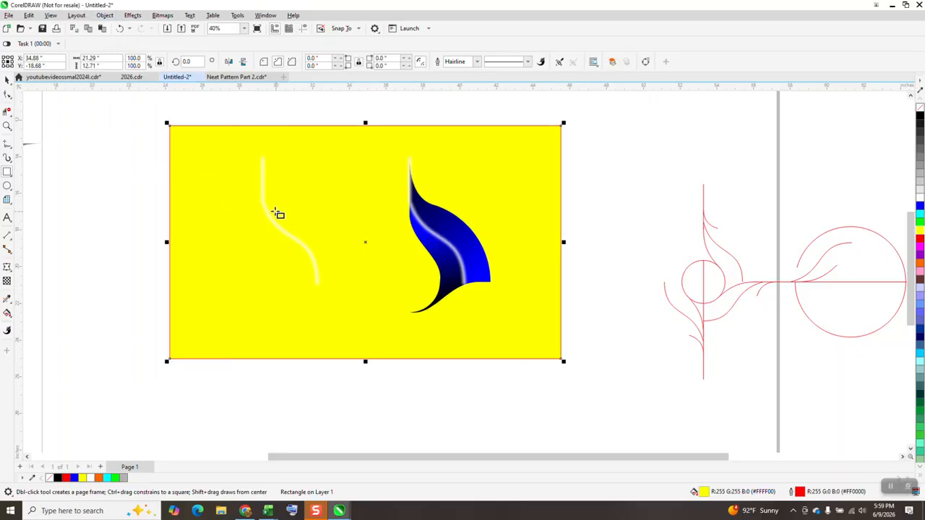
click(7, 79)
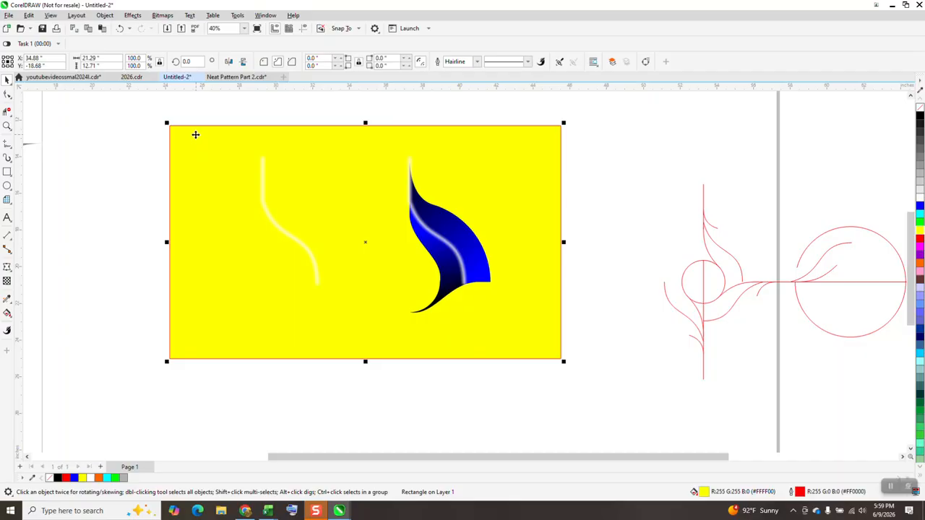
click(919, 214)
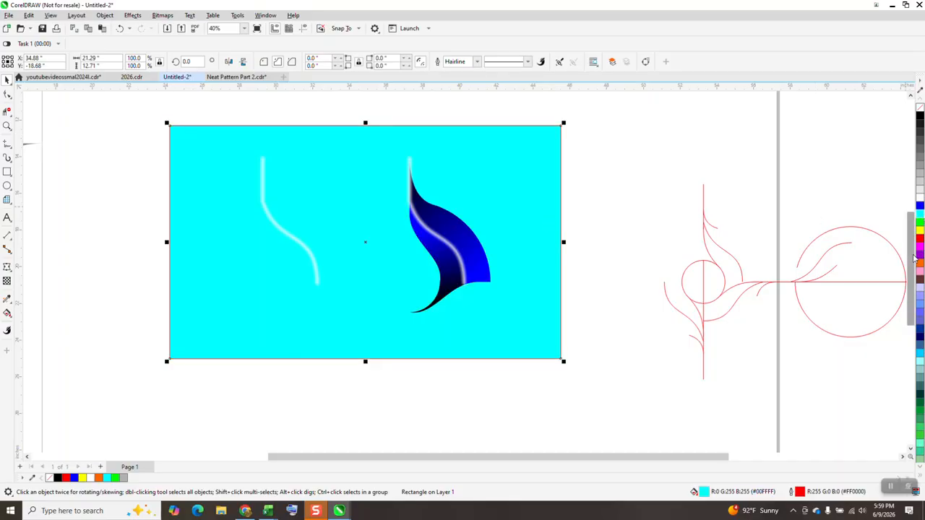
click(920, 239)
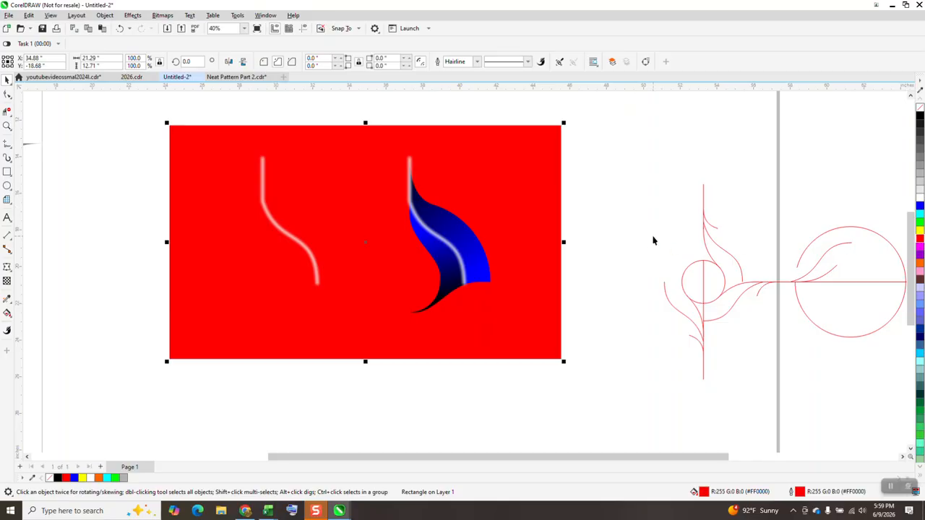
click(575, 220)
Ungroup the two halves of the blue blade on the red rectangle.
click(474, 256)
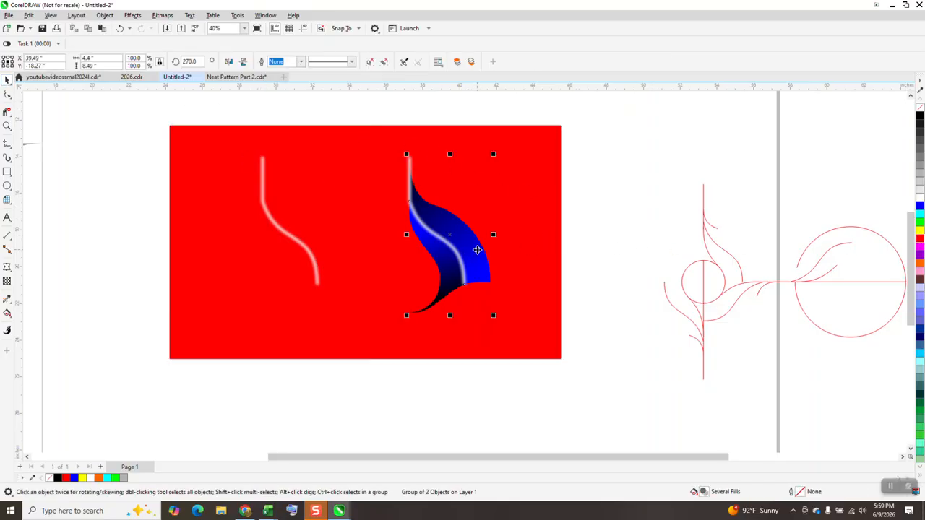
key(Right)
key(Left)
click(105, 17)
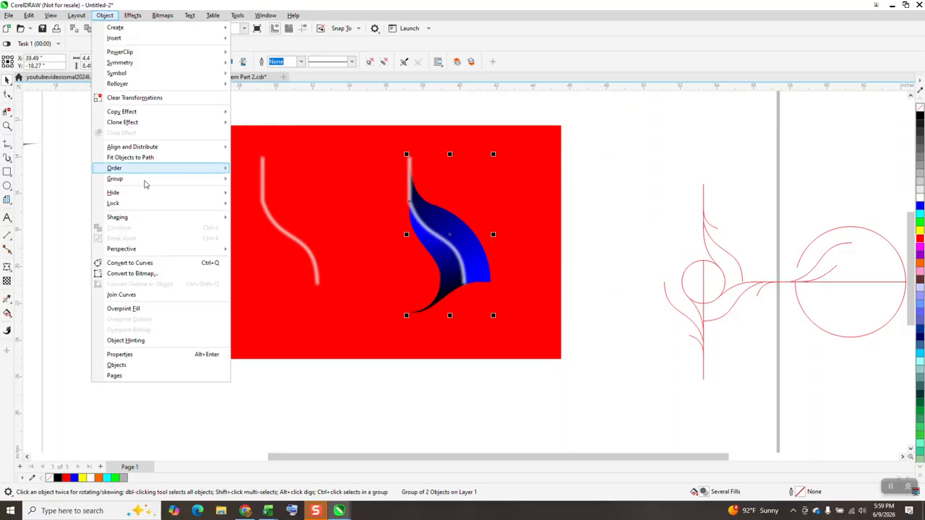
mouse_move(145, 179)
click(249, 190)
click(629, 174)
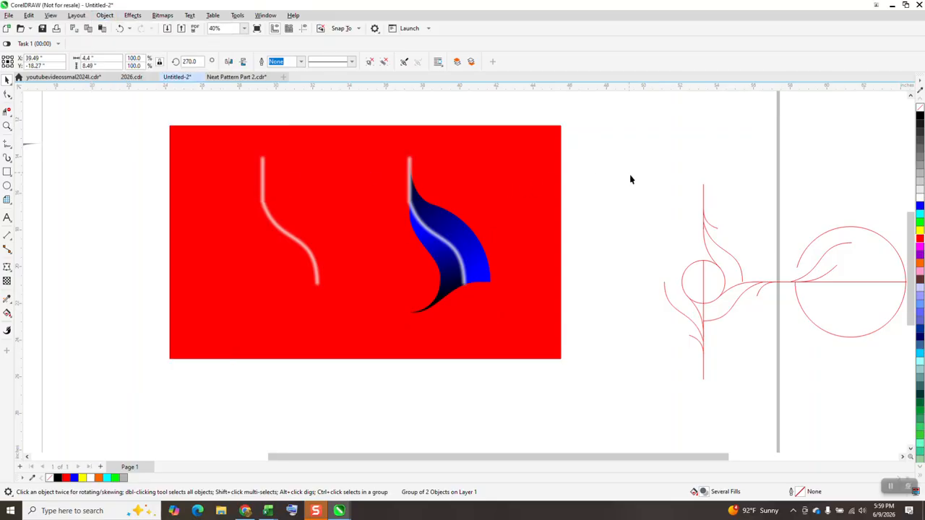
Clone the blade's highlight bitmap, move the clone 16 inches left, and move the original highlight 8 inches left.
click(454, 238)
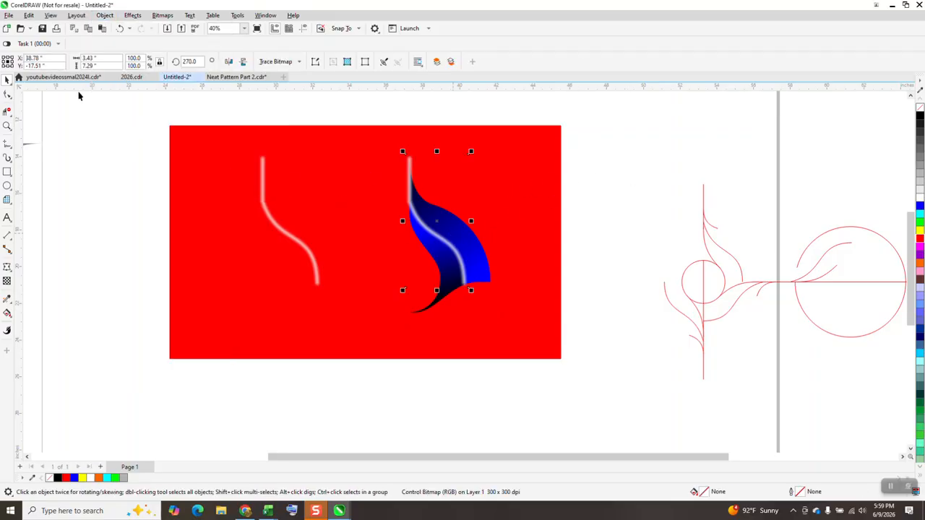
click(29, 15)
click(43, 175)
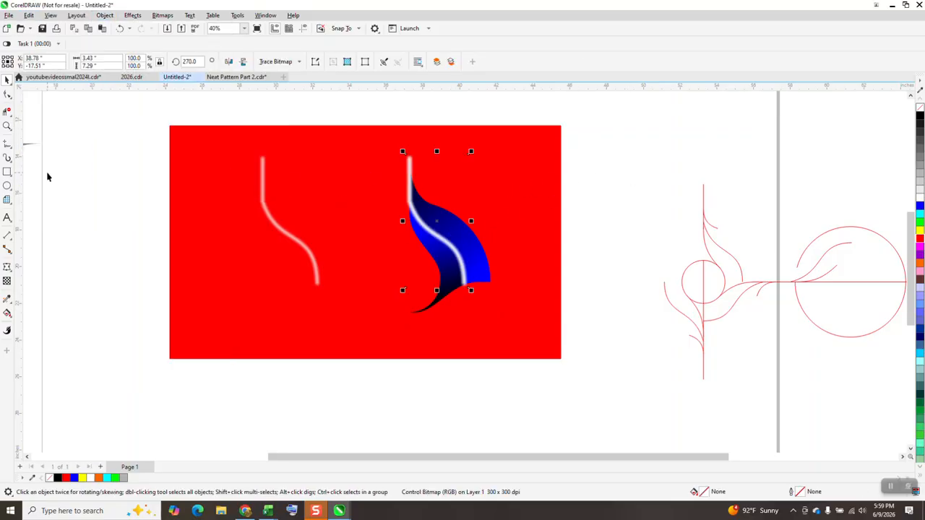
key(Left)
key(Left)
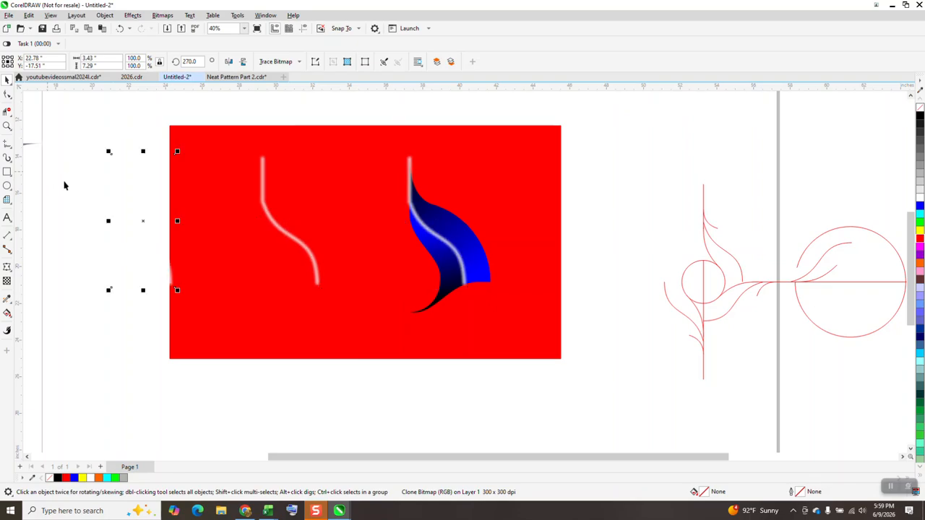
click(432, 235)
key(Left)
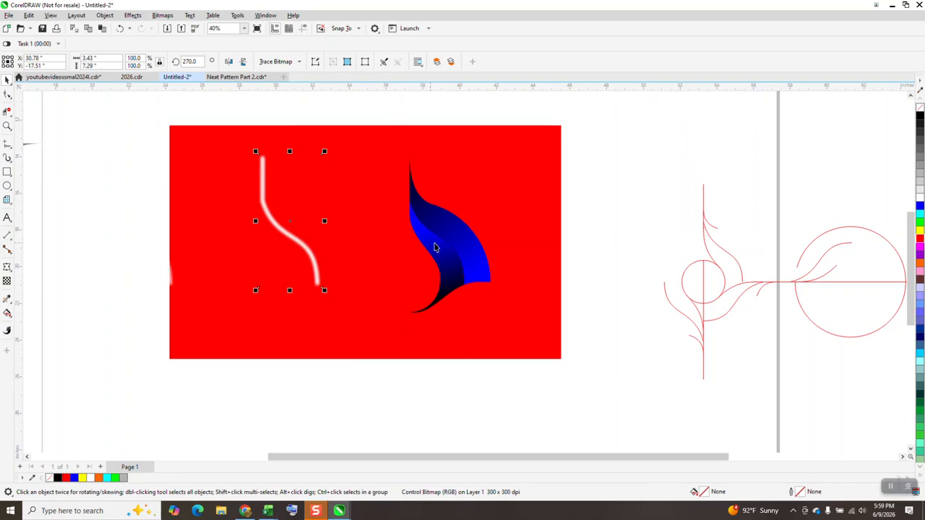
Clone the upper and lower halves of the blade and move each clone 8 inches right.
click(458, 240)
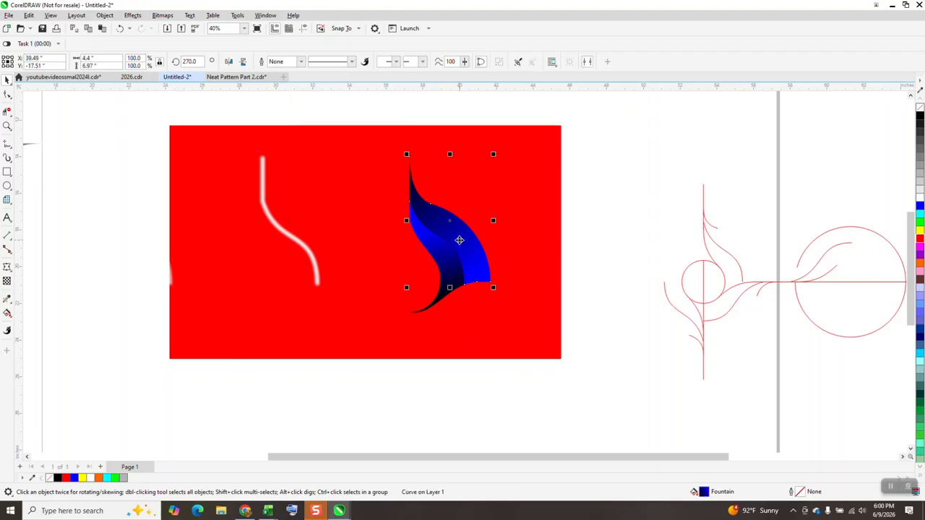
click(50, 15)
mouse_move(32, 17)
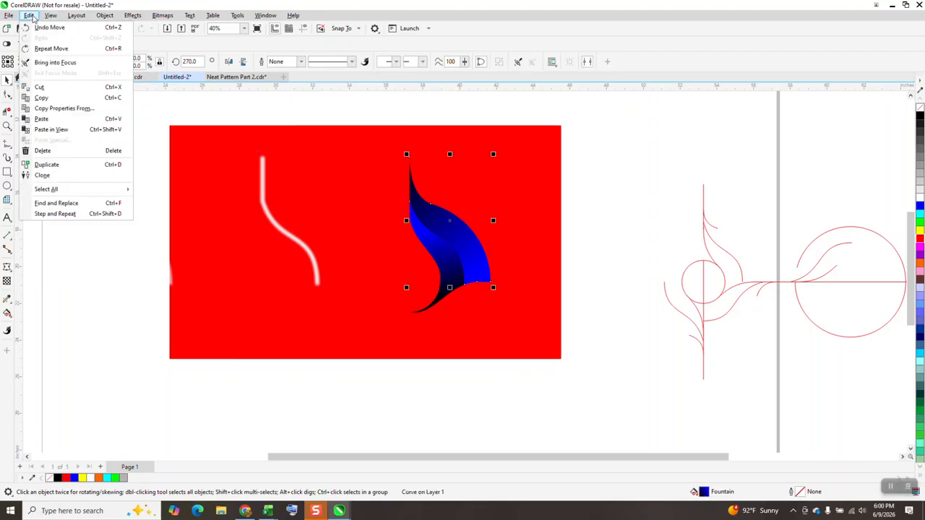
click(45, 175)
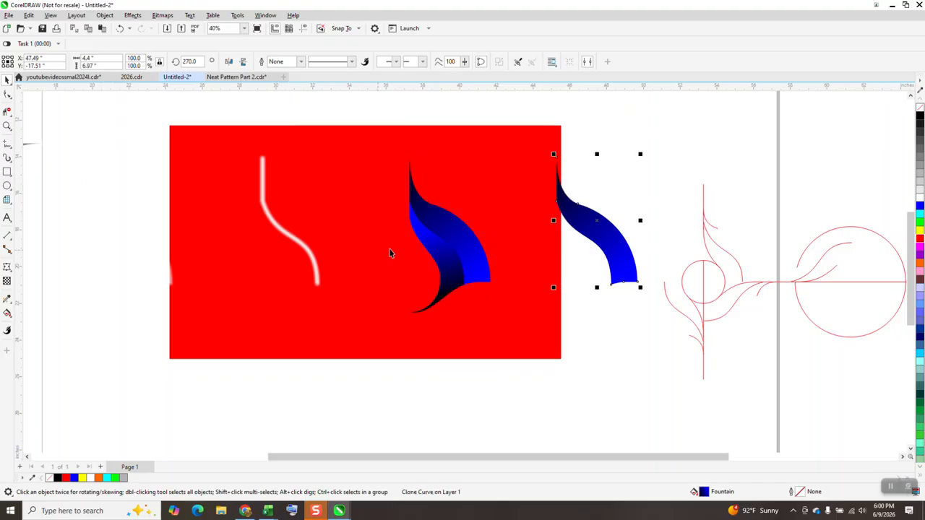
click(427, 246)
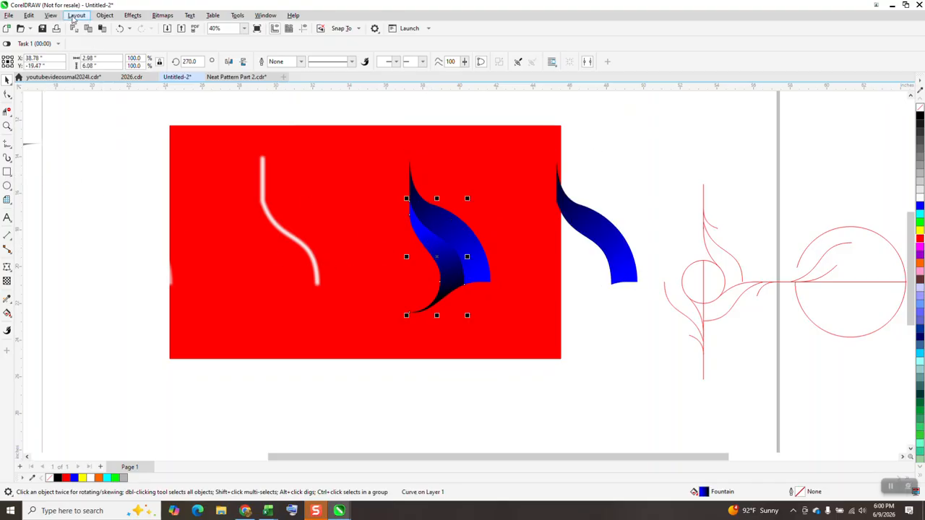
click(29, 15)
click(41, 175)
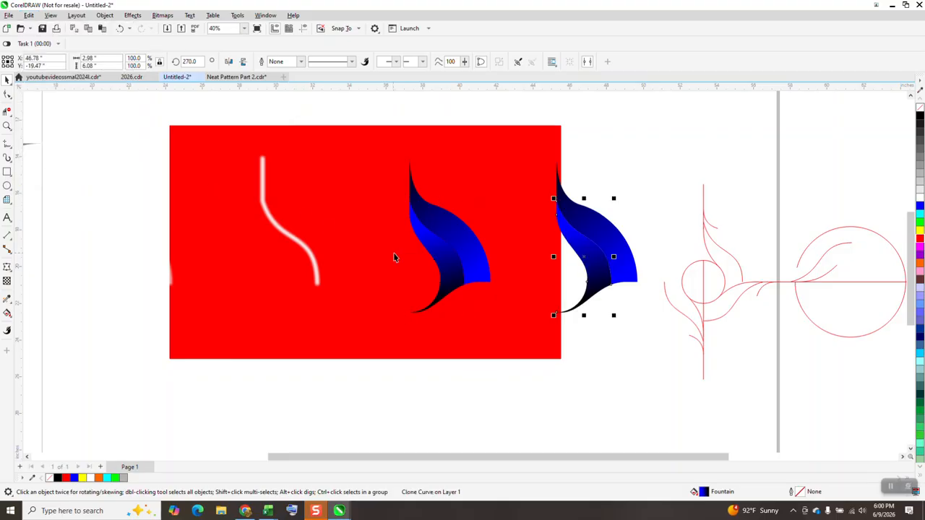
Move both original blade halves 16 inches left and both cloned halves 8 inches left into their place.
drag(342, 127, 509, 318)
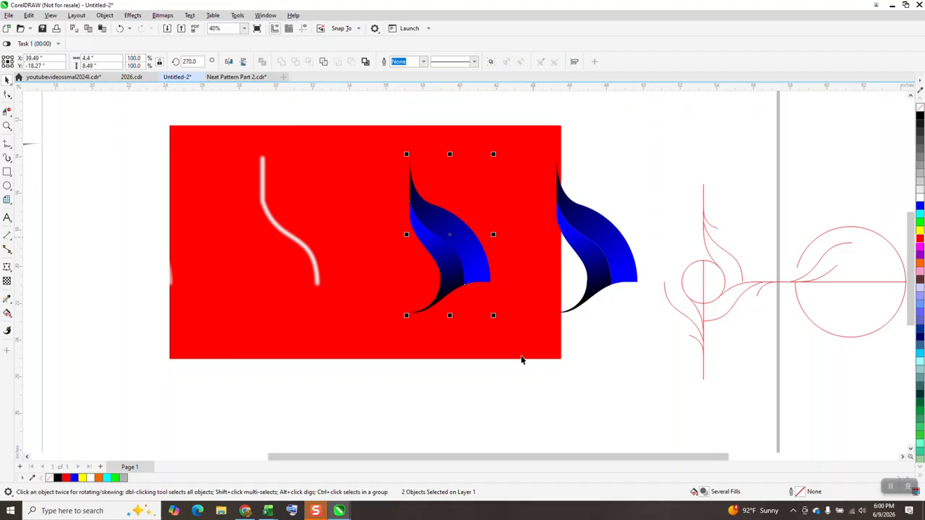
click(475, 264)
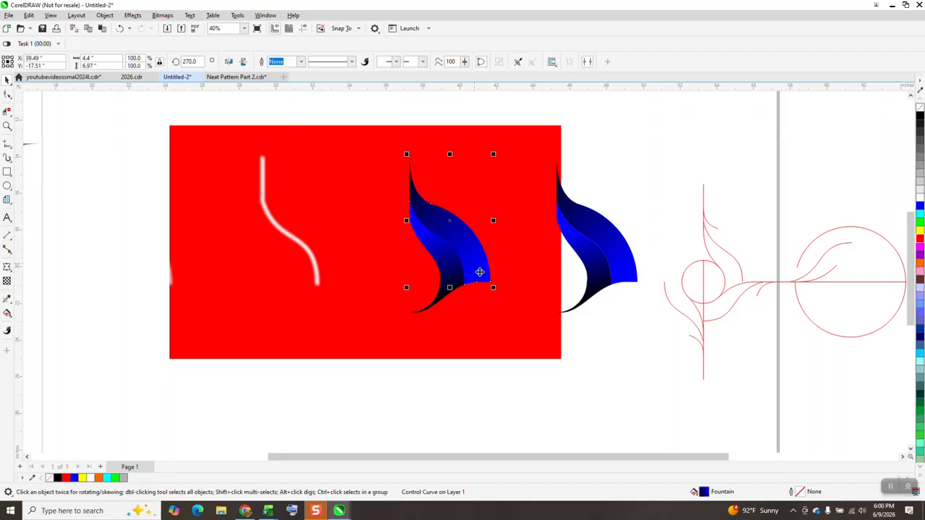
drag(364, 123, 515, 332)
key(Left)
key(Left)
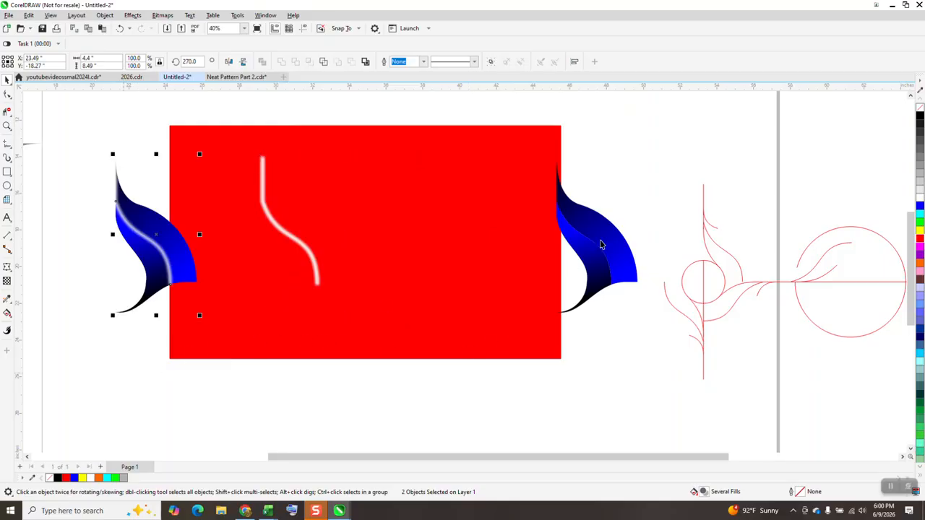
drag(687, 149, 492, 341)
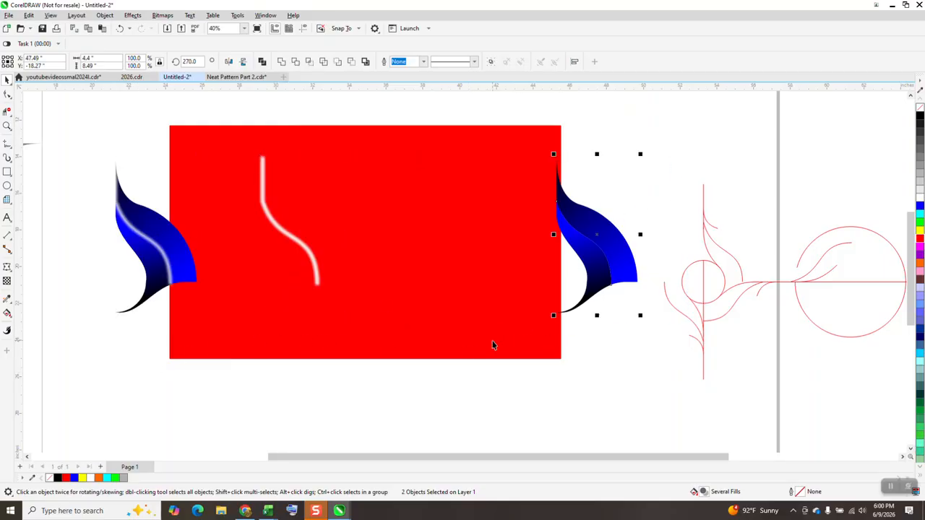
key(Left)
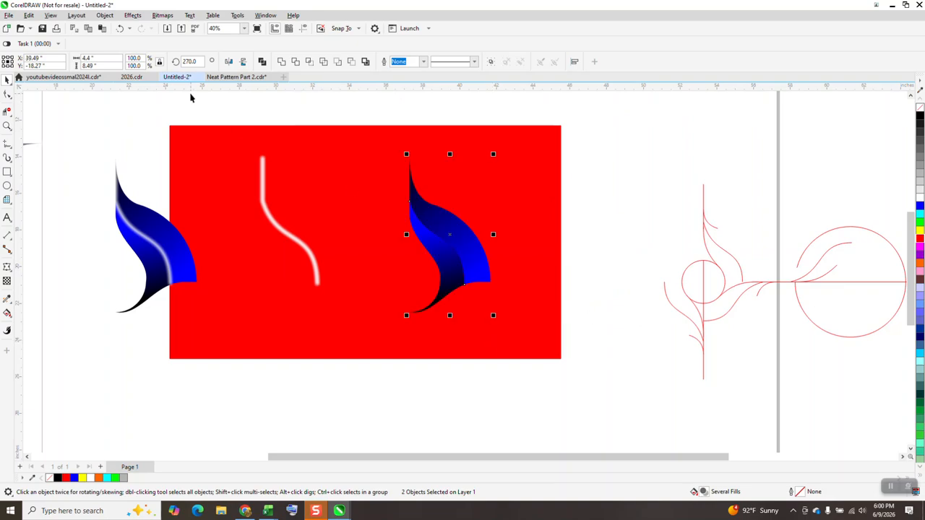
Move the cloned highlight 16 inches right onto the cloned blade and group it with the two cloned halves.
click(190, 97)
click(148, 242)
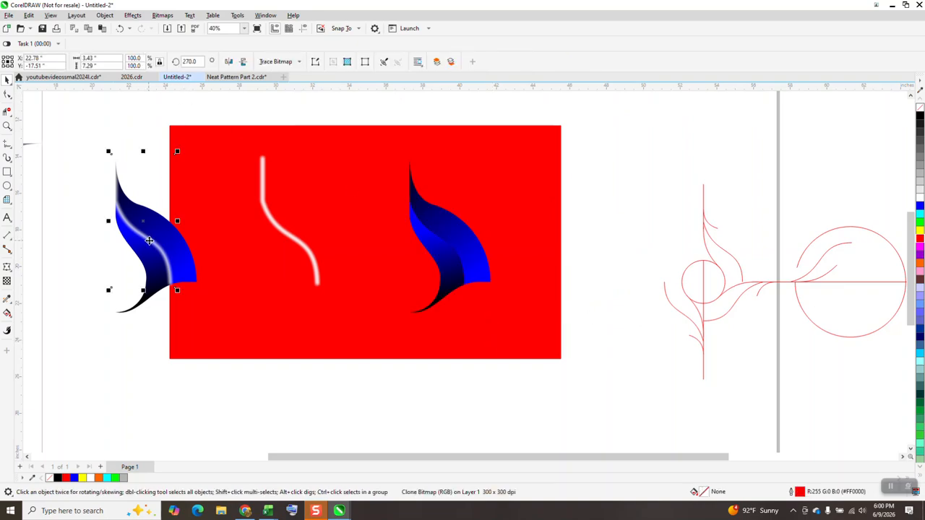
key(Right)
key(Right)
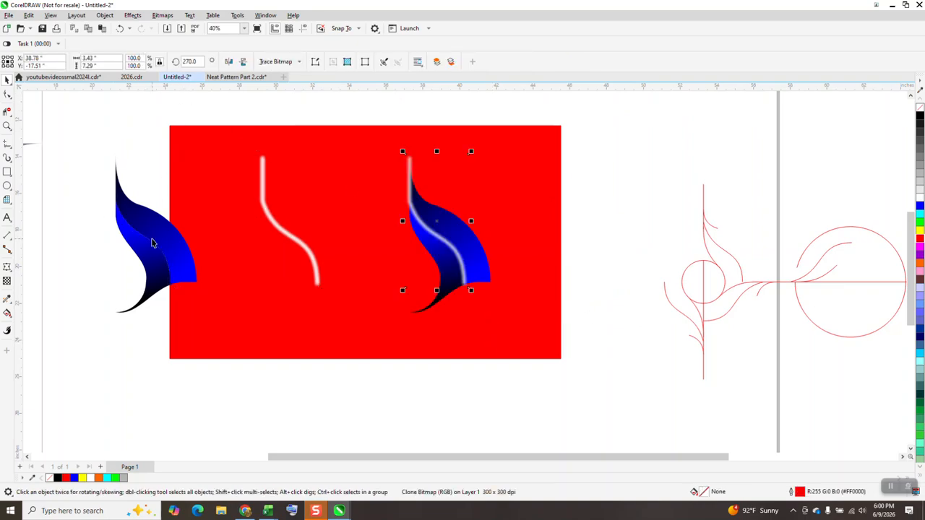
drag(368, 109, 547, 375)
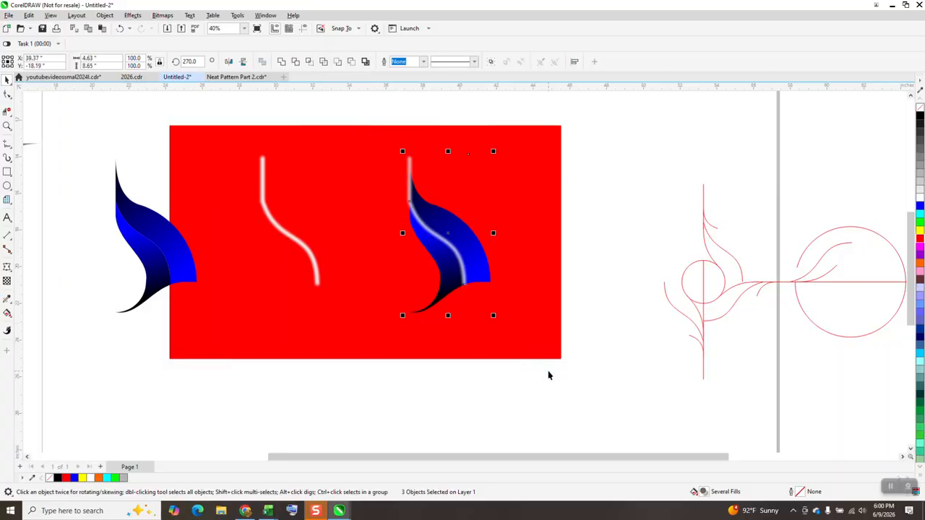
key(ctrl+g)
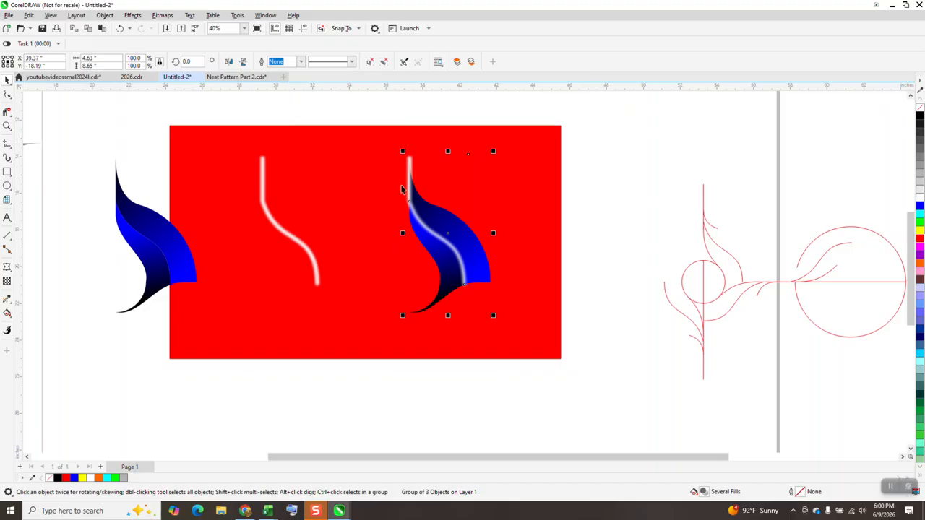
Create three copies of the cloned blade group, each rotated a further 90 degrees about its pivot, forming a four-blade ring.
click(447, 235)
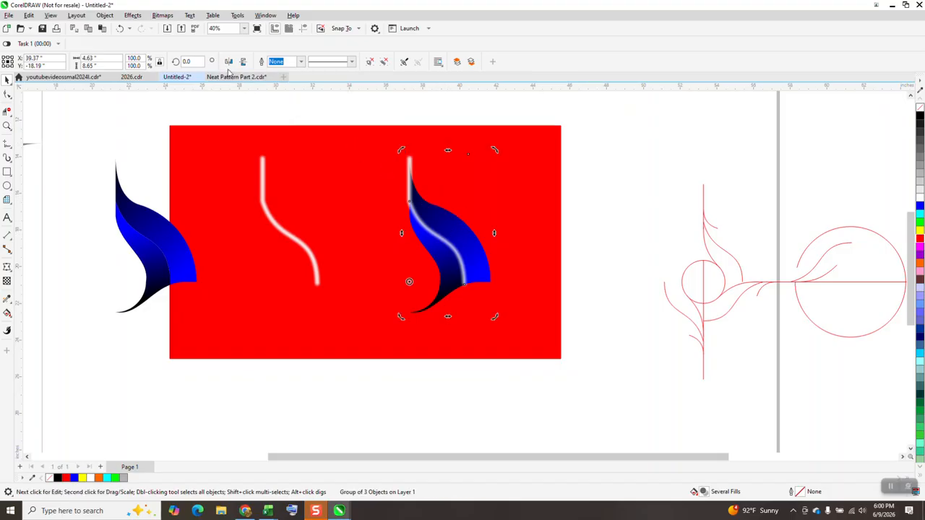
text(90)
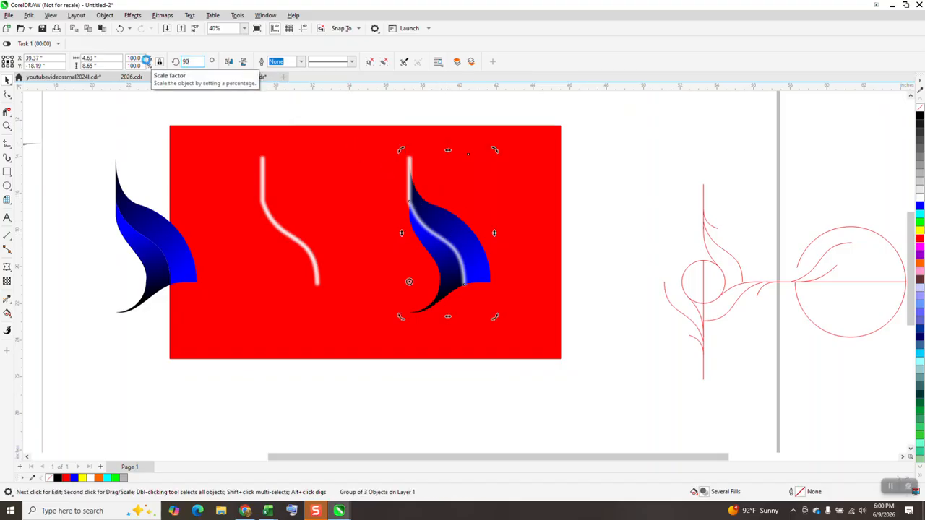
key(Return)
key(ctrl+d)
key(ctrl+d)
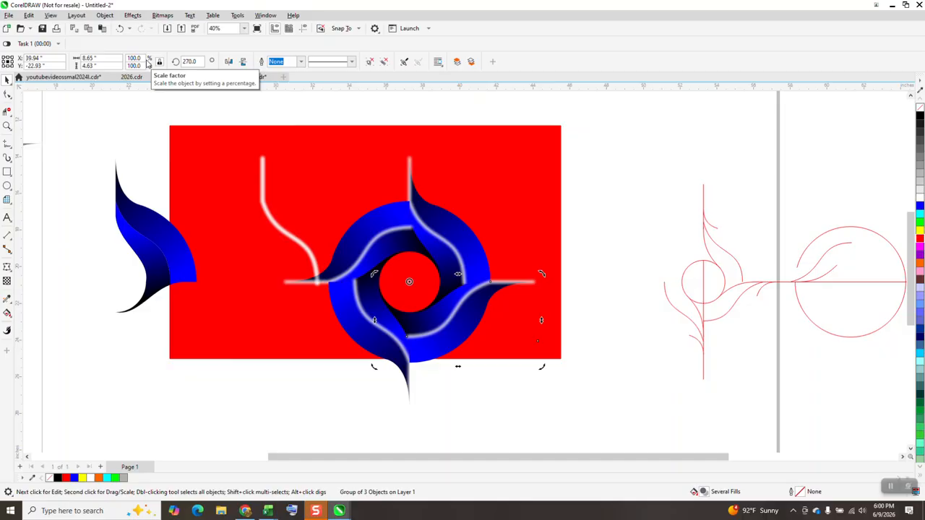
Delete the extra highlight clone lying over the original highlight bitmap beside the ring.
click(266, 217)
key(Delete)
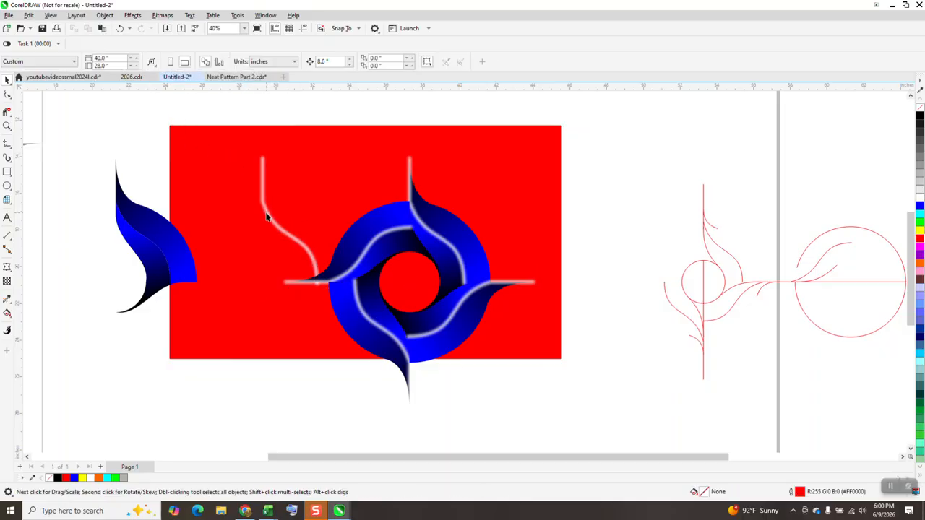
Try deleting the original highlight bitmap that controls the ring's clones, and undo the deletion.
click(265, 213)
key(Delete)
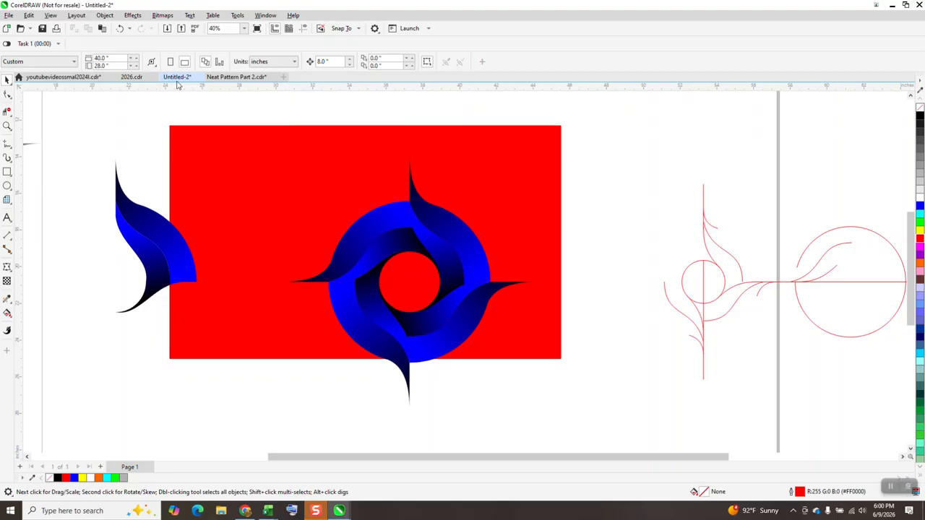
key(ctrl+z)
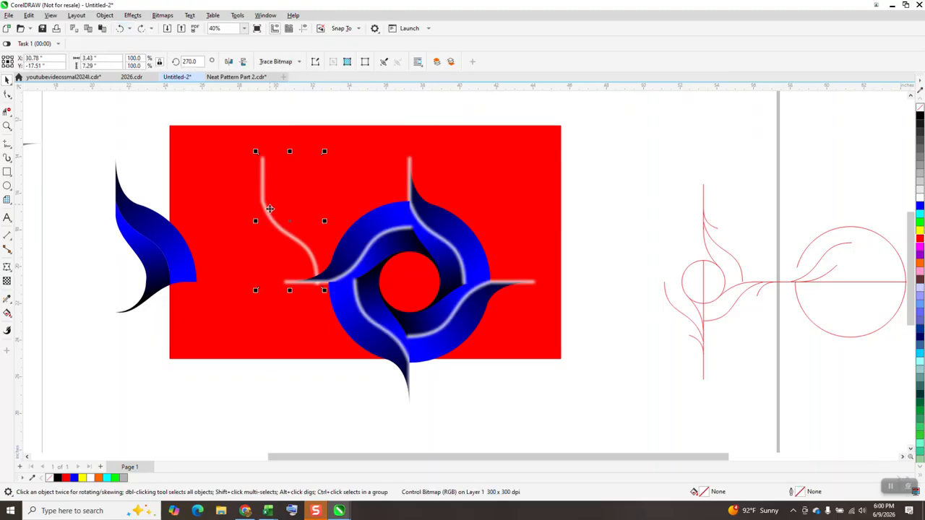
Move the original highlight bitmap about 2.6 inches left and 0.8 inches up, and fill the red rectangle black.
drag(289, 221, 241, 206)
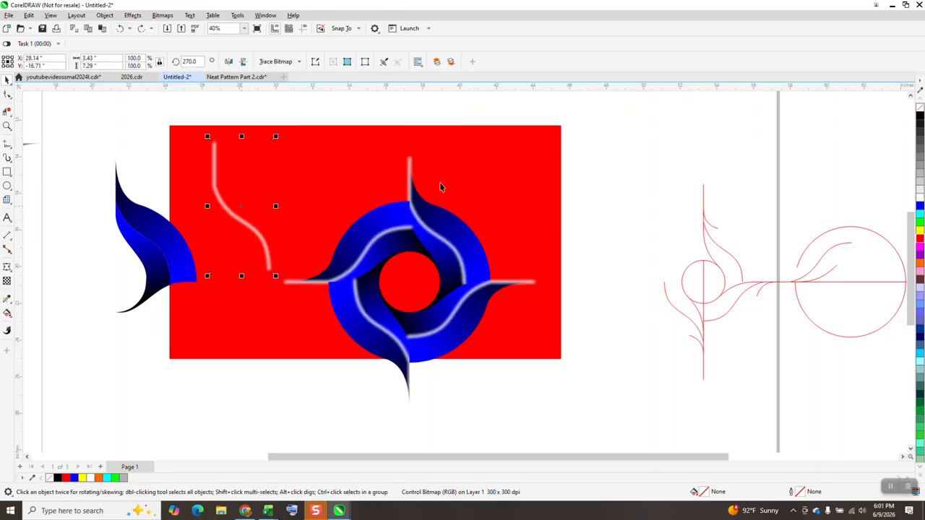
click(474, 178)
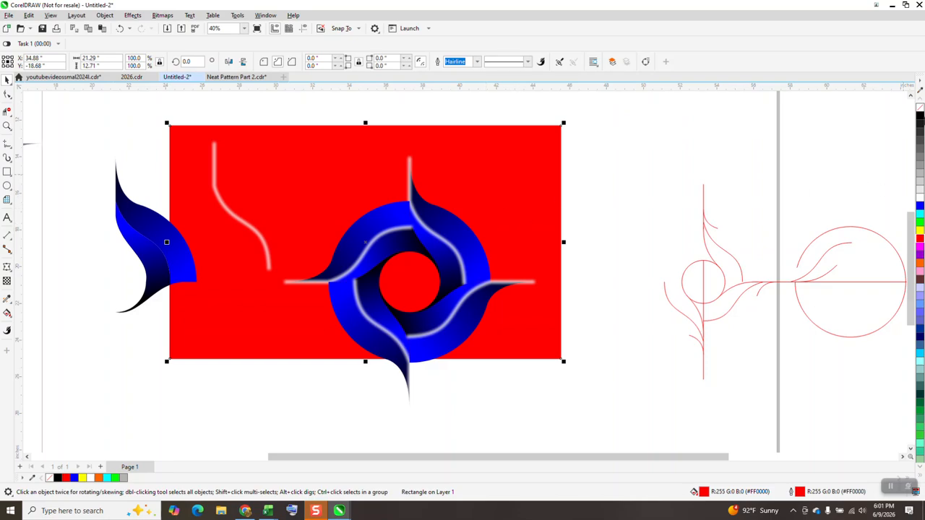
click(920, 117)
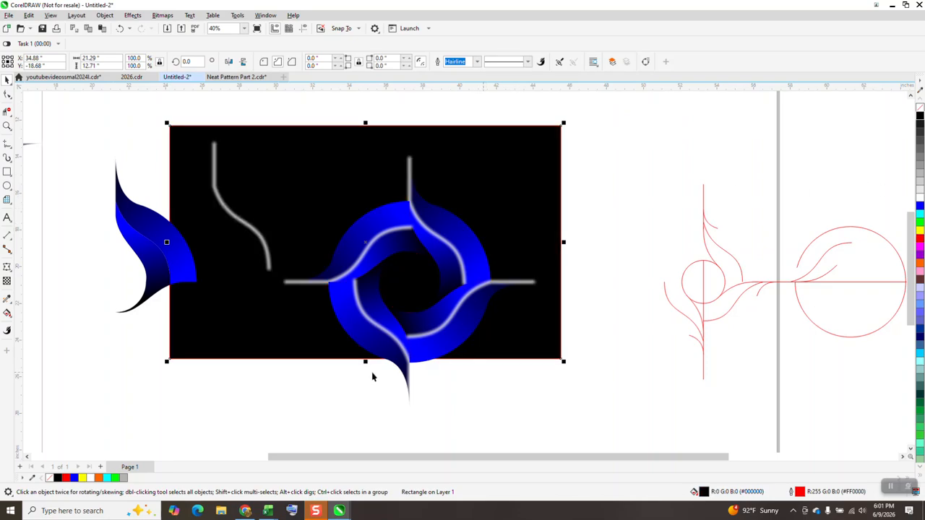
Stretch the black background rectangle downward to a height of 16.12 inches so it extends past the ring's lowest blade tip.
drag(365, 363, 372, 424)
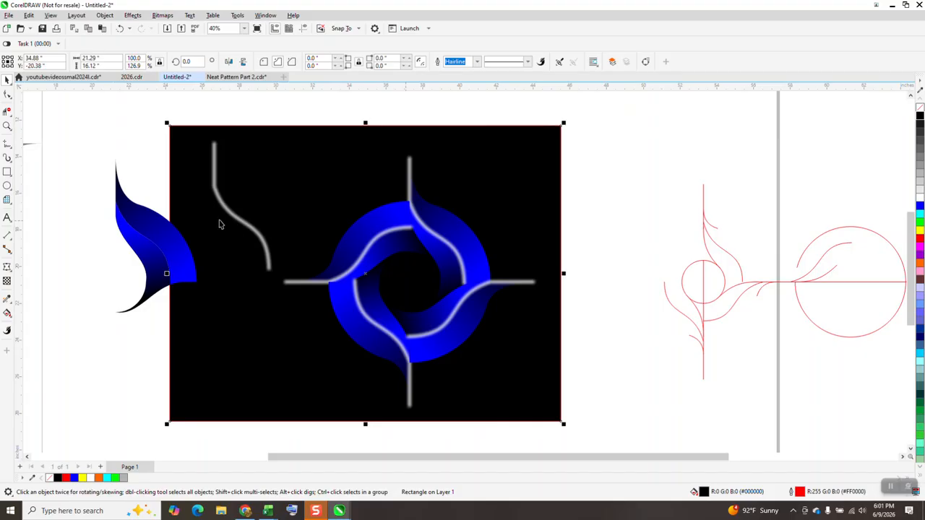
Adjust the outer blade half's fountain fill, placing its blue start near the blade base and its black end well beyond the tip.
click(139, 212)
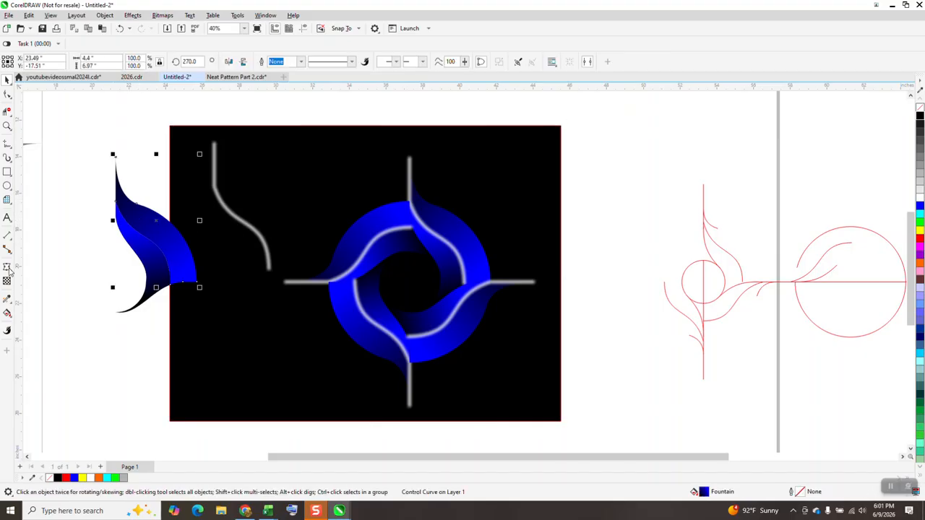
click(8, 313)
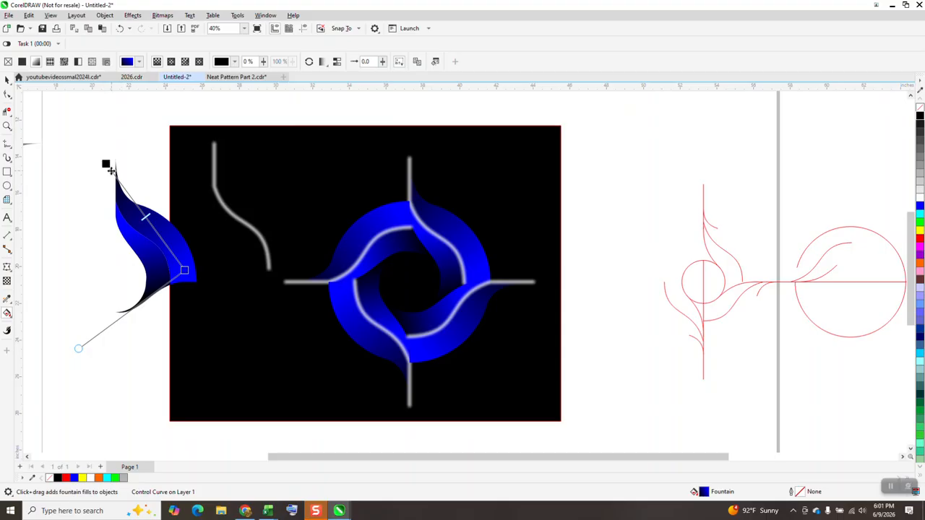
drag(184, 271, 148, 226)
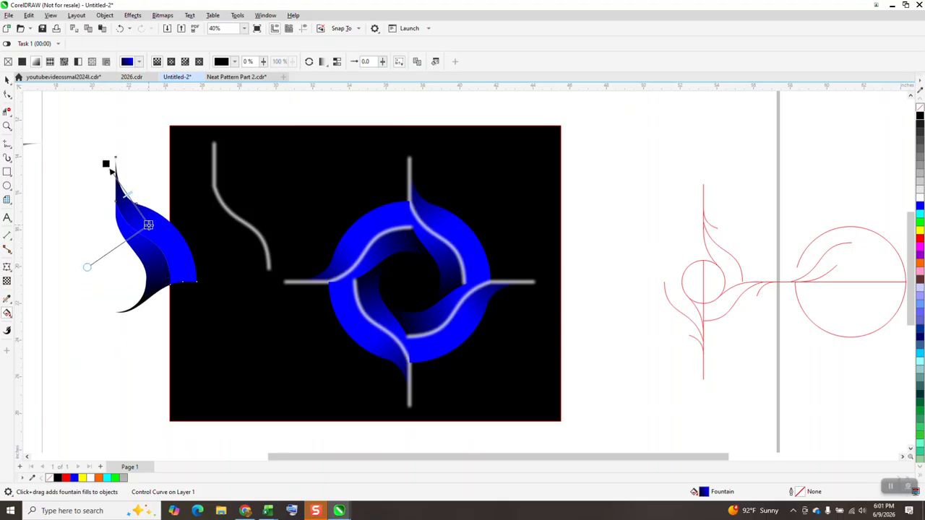
drag(108, 167, 103, 148)
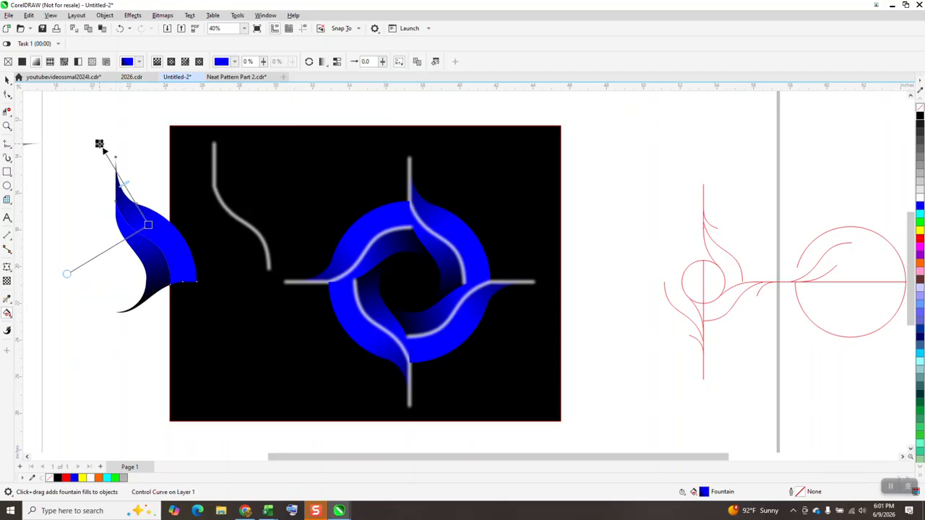
click(147, 225)
drag(147, 225, 137, 219)
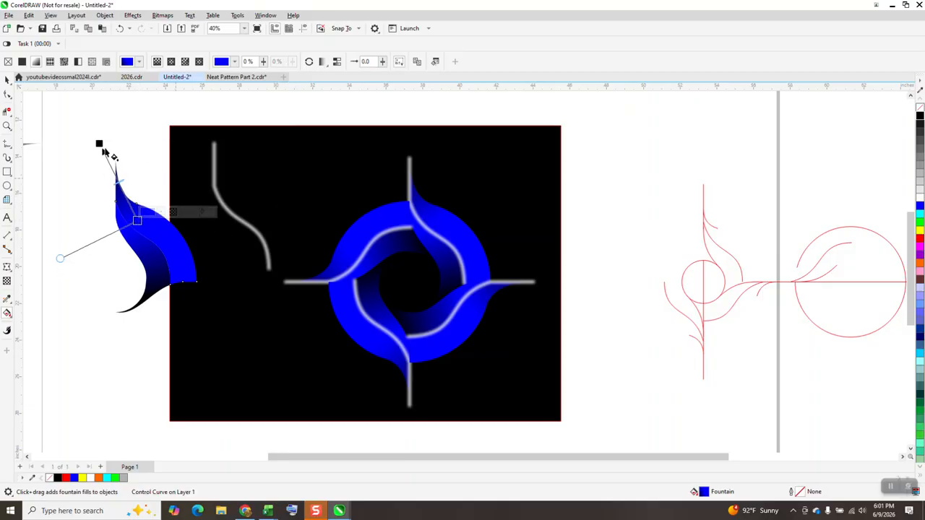
drag(100, 144, 103, 158)
drag(137, 220, 149, 240)
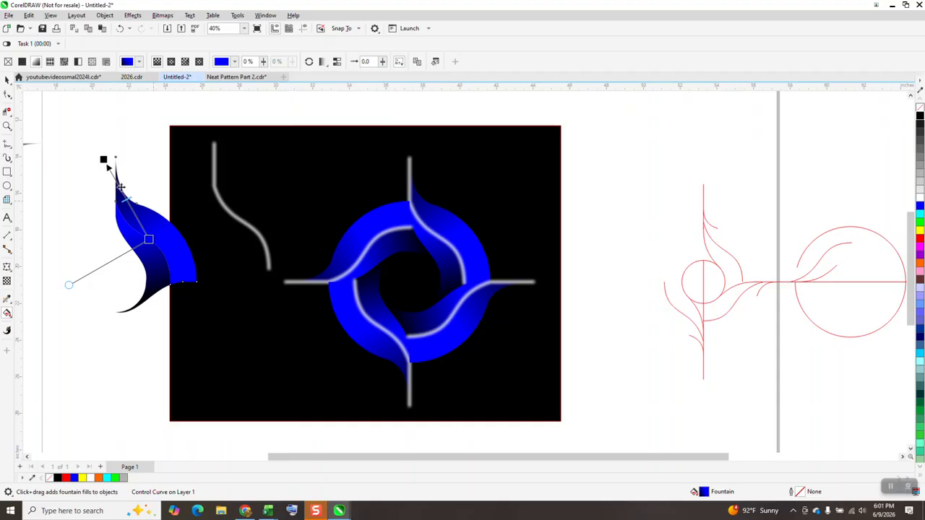
drag(105, 165, 76, 109)
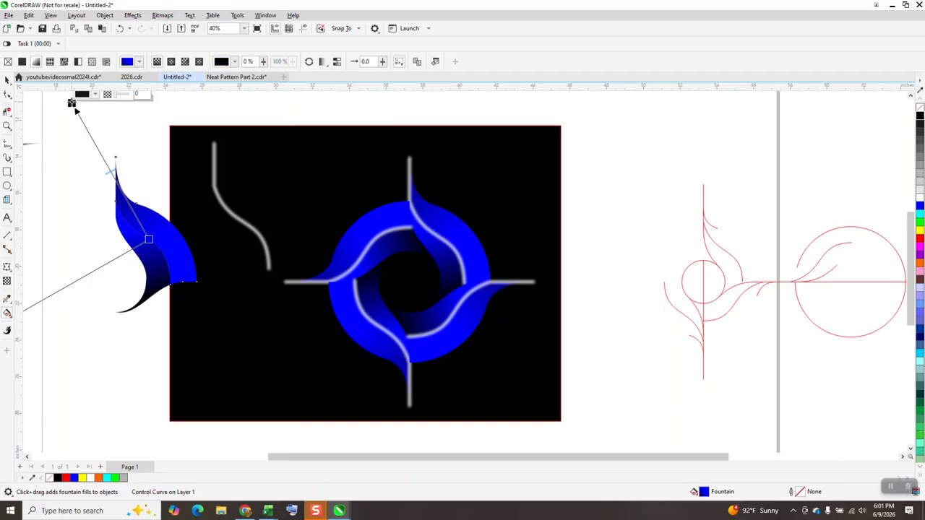
drag(148, 239, 186, 266)
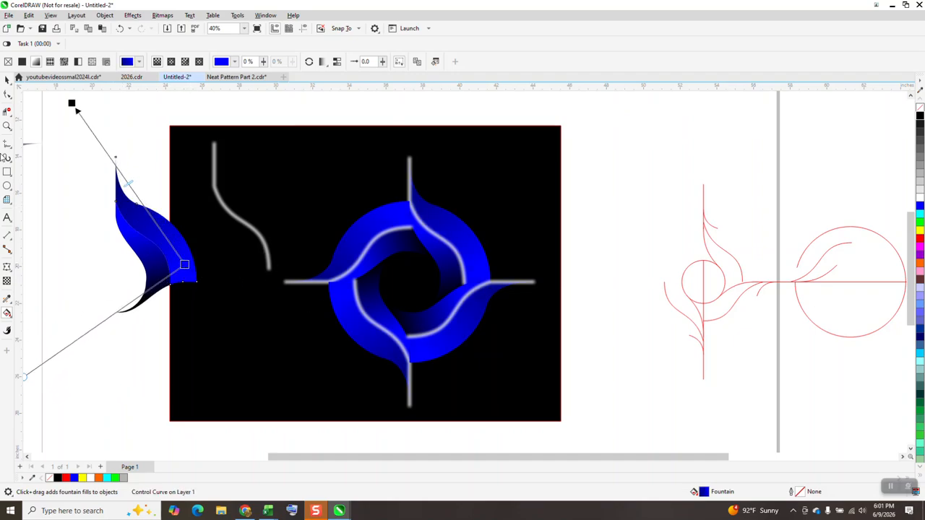
Examine the blurred highlight where the ring's left blade overlaps its neighbour and tapers onto the black background.
click(6, 126)
drag(298, 259, 338, 305)
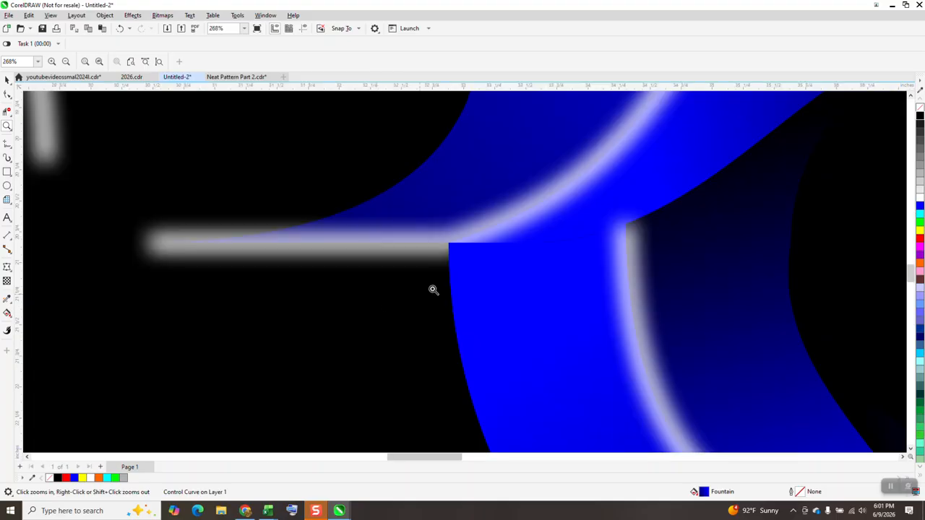
click(7, 79)
click(291, 250)
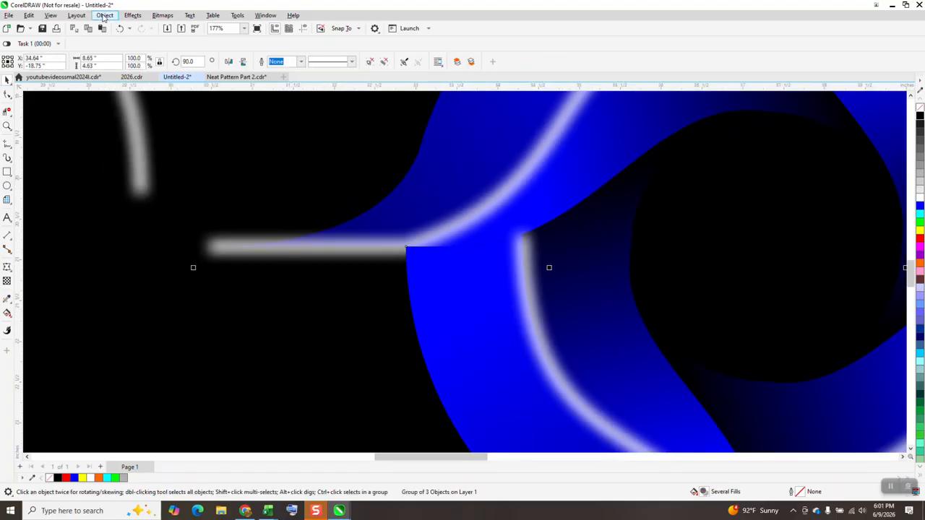
click(105, 15)
mouse_move(114, 168)
click(275, 179)
scroll(296, 272, down, 3)
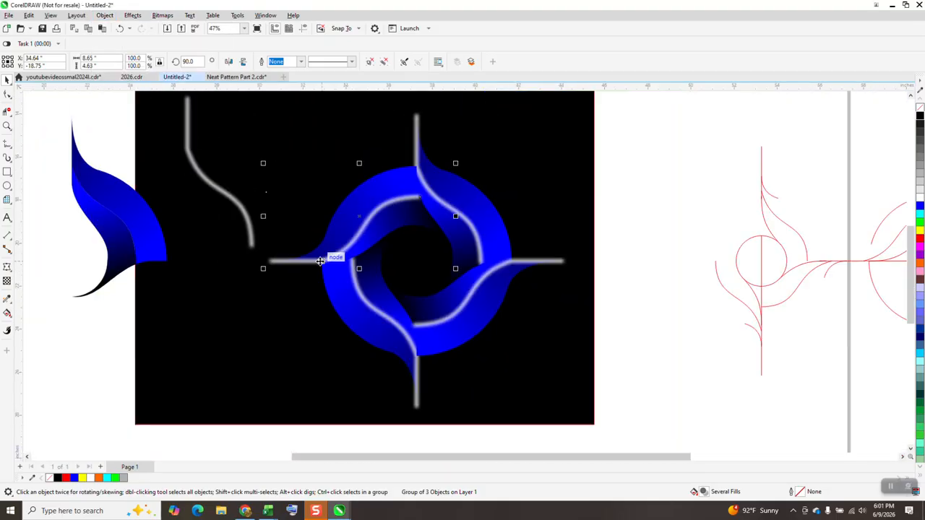
scroll(233, 255, down, 1)
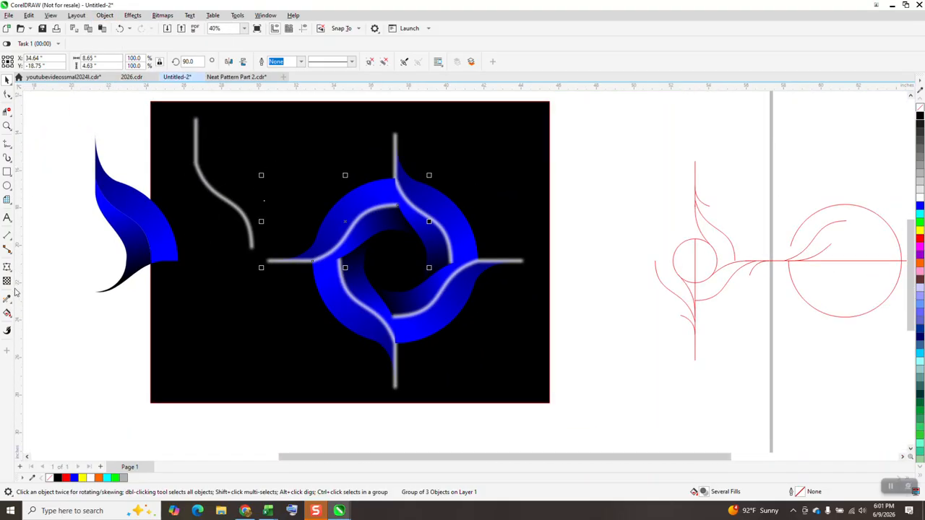
Change the blue start colour of the outer master blade half's fountain fill to orange.
click(7, 314)
click(178, 248)
click(10, 320)
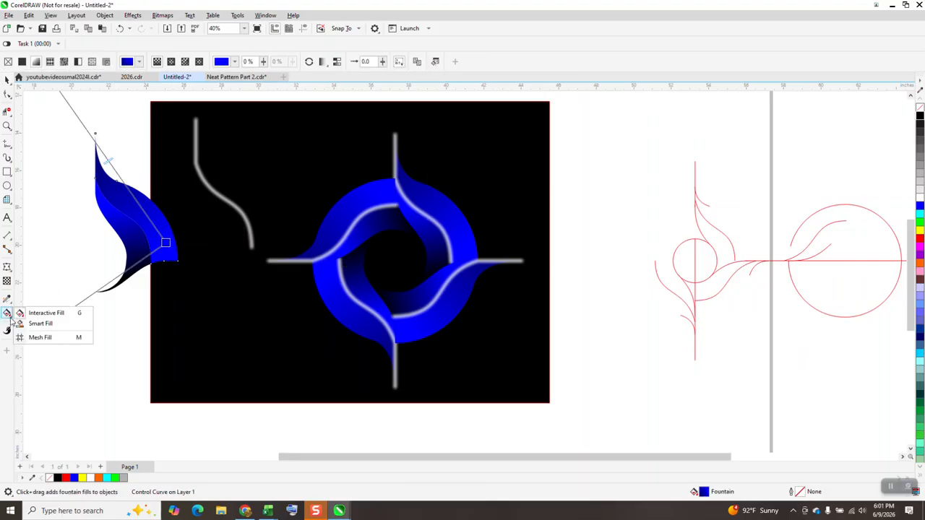
click(20, 313)
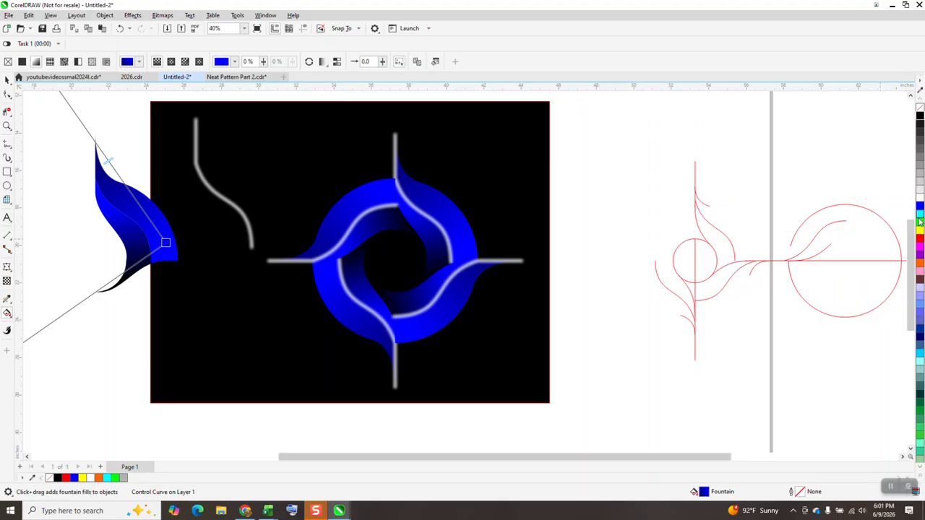
drag(919, 263, 166, 242)
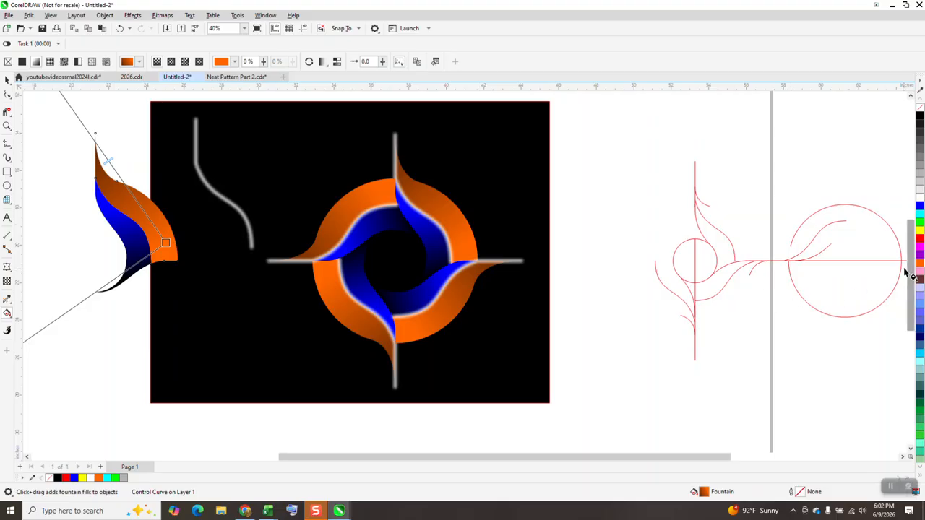
Change the inner master blade half's fountain start colour to orange and move its black end slightly farther out.
click(134, 238)
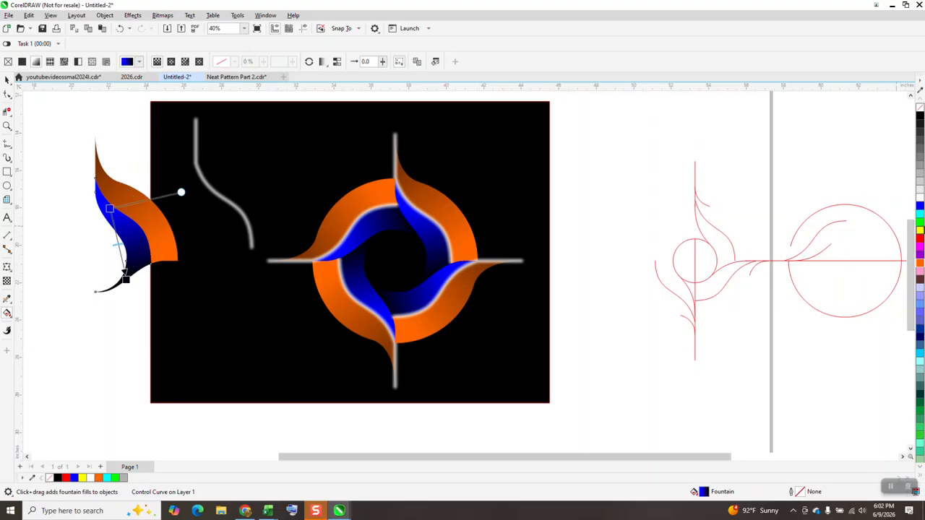
drag(919, 268, 111, 210)
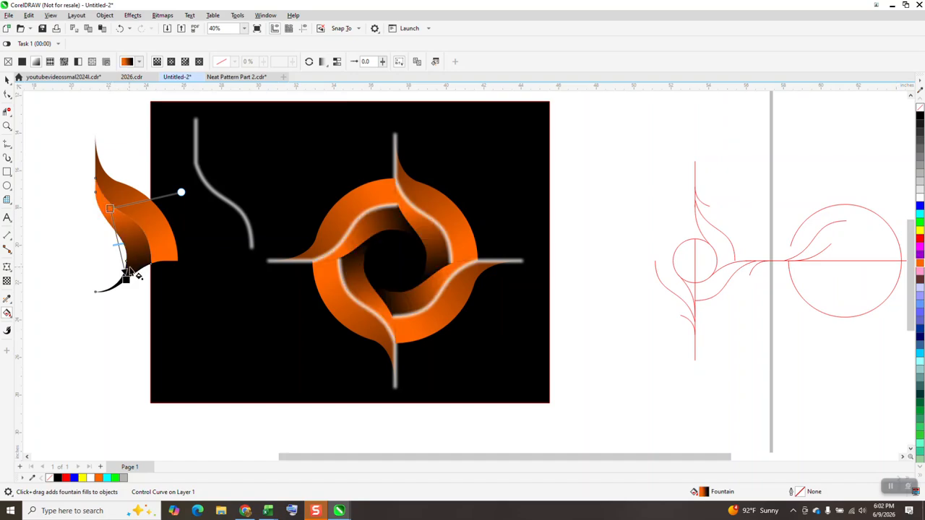
drag(126, 279, 133, 269)
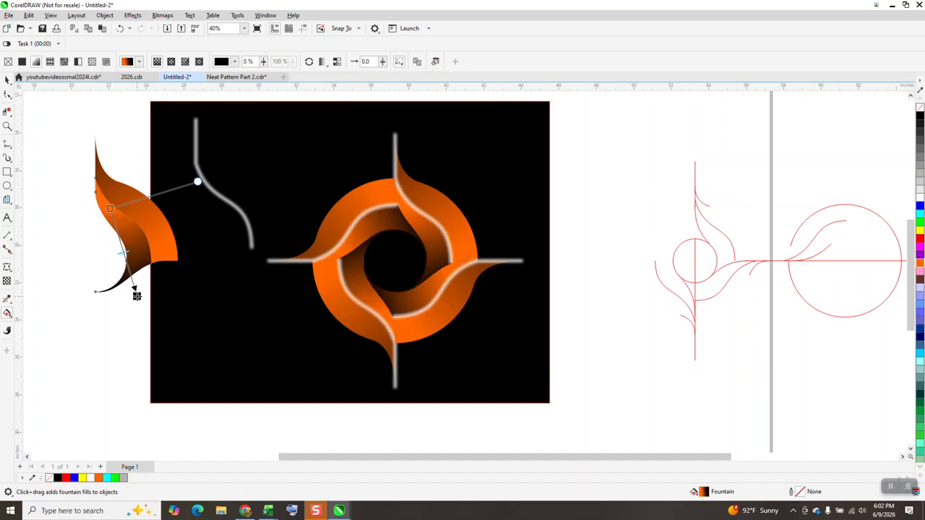
Examine the highlight at the orange ring's upper blade tip on black, and compare it with the finished blue and orange rings.
scroll(132, 267, down, 3)
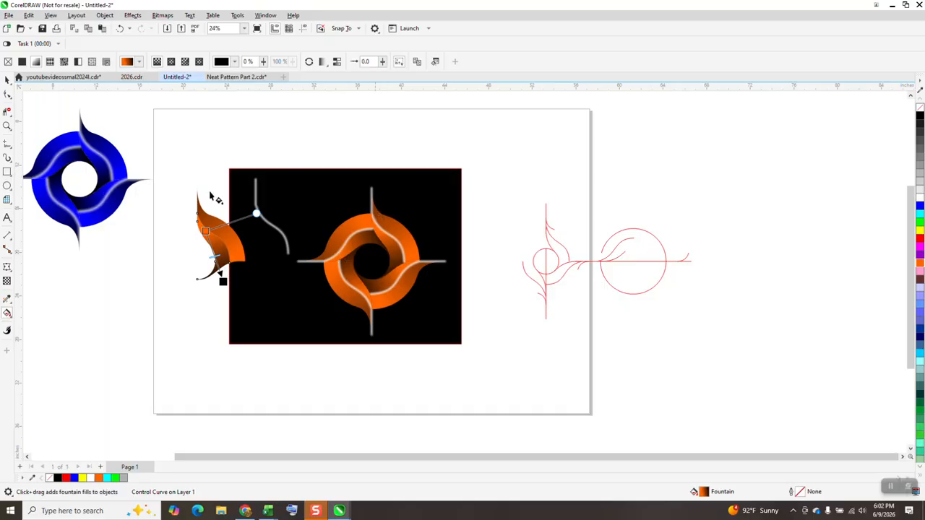
click(6, 157)
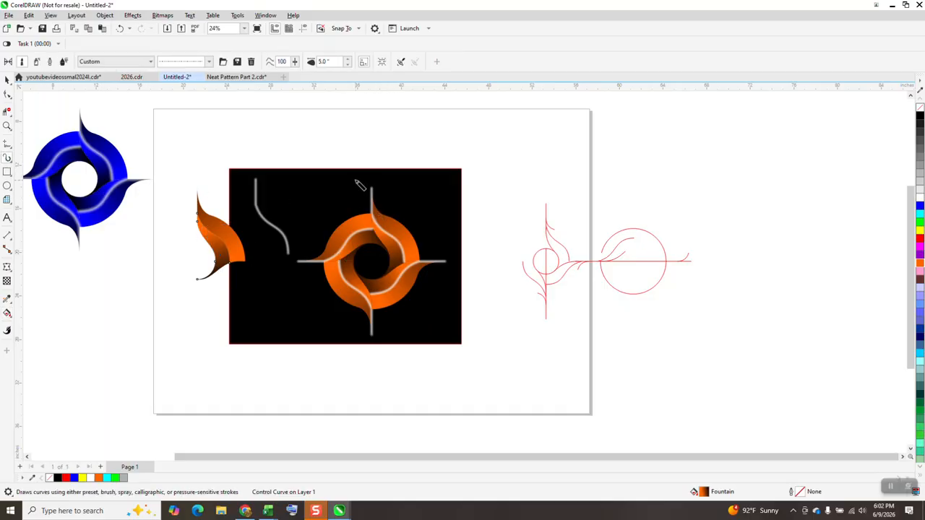
click(7, 126)
drag(354, 179, 416, 223)
scroll(350, 202, down, 4)
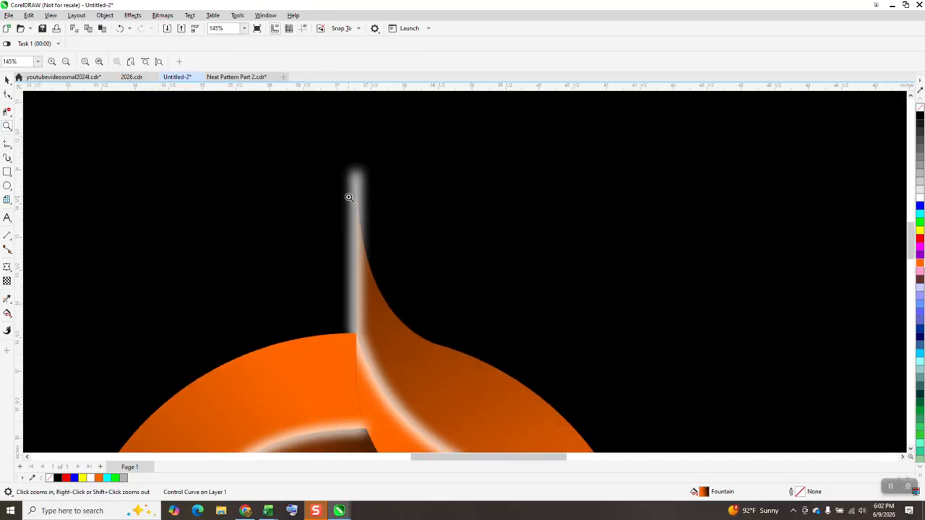
scroll(350, 196, down, 1)
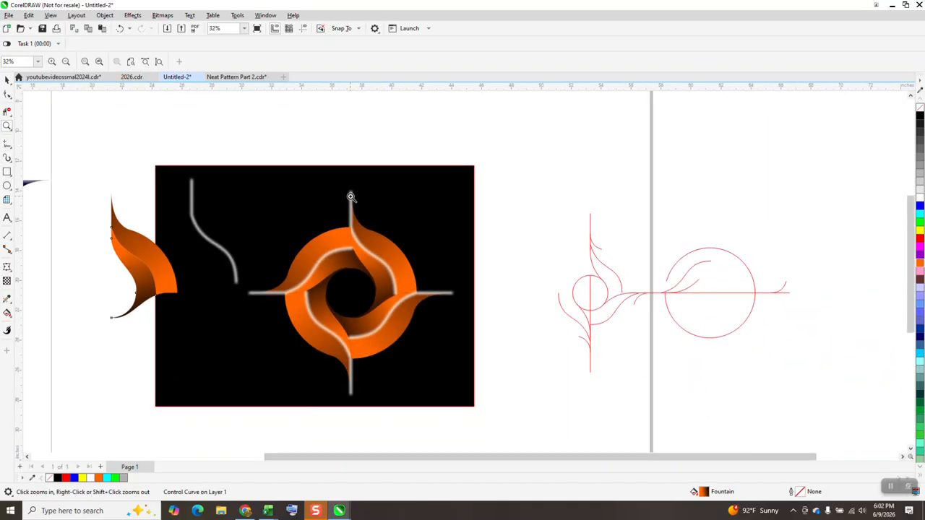
scroll(360, 194, down, 1)
scroll(360, 199, down, 1)
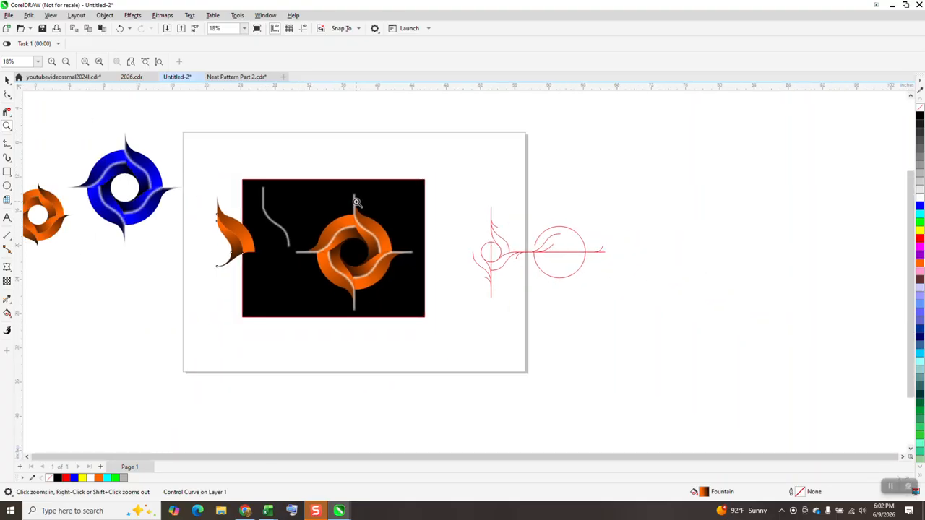
drag(74, 134, 189, 244)
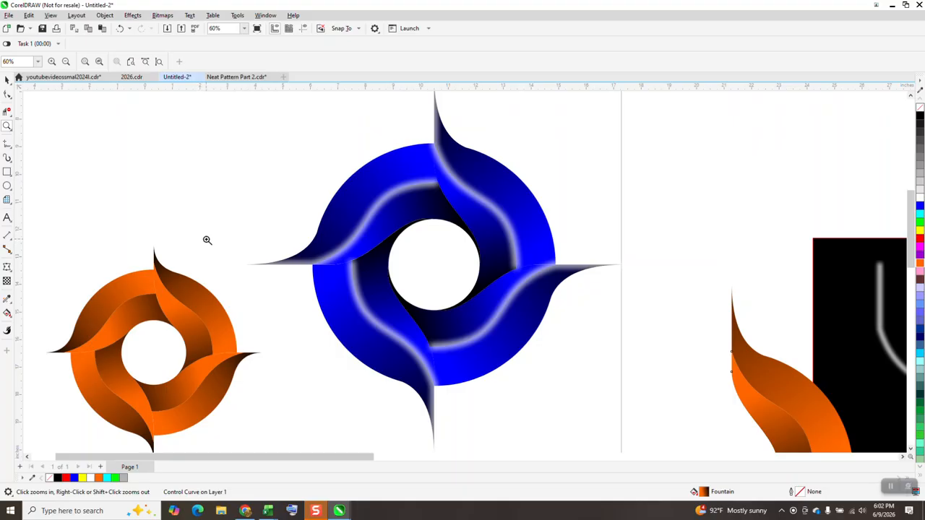